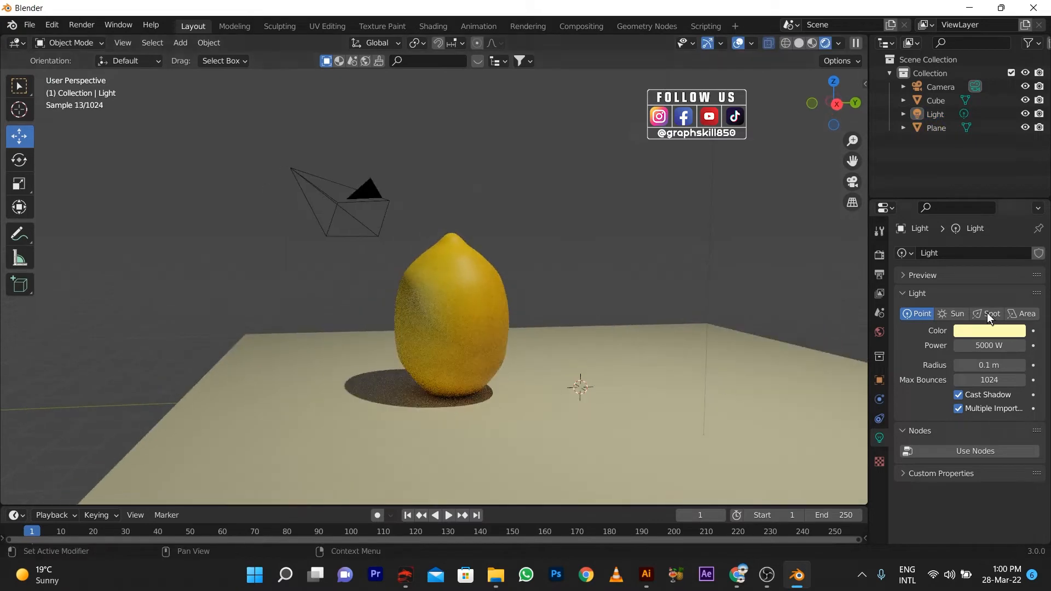
Step: Switch the render engine to Eevee and inspect the finished lemon scene from several angles
{"action": "left_click", "coordinate": [879, 255]}
{"action": "left_click", "coordinate": [1031, 253]}
{"action": "left_click", "coordinate": [999, 285]}
{"action": "scroll", "coordinate": [481, 350], "scroll_direction": "up", "scroll_amount": 2}
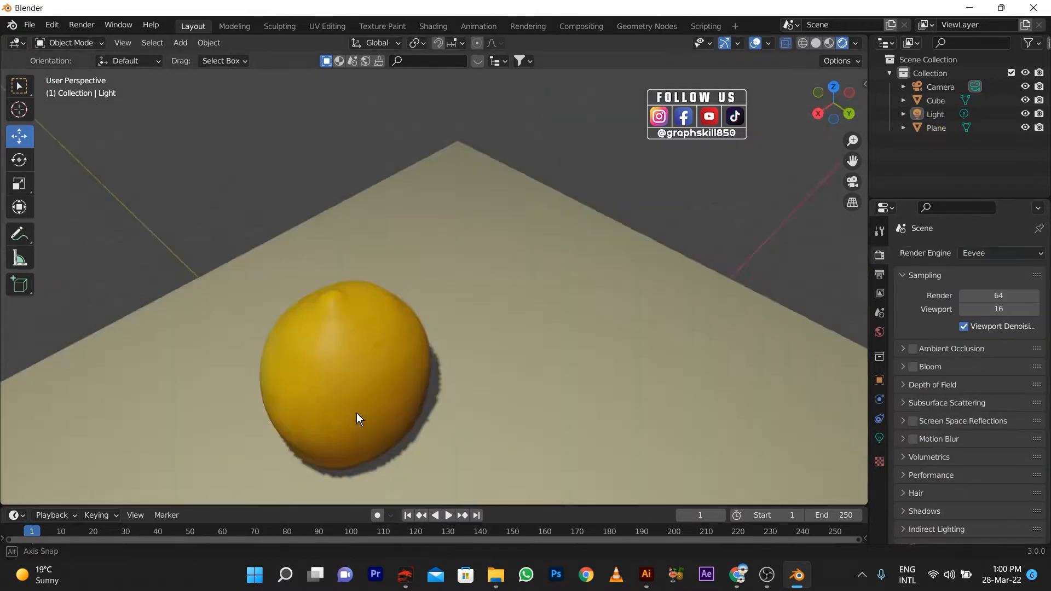
{"action": "scroll", "coordinate": [426, 349], "scroll_direction": "up", "scroll_amount": 3}
{"action": "scroll", "coordinate": [587, 323], "scroll_direction": "down", "scroll_amount": 3}
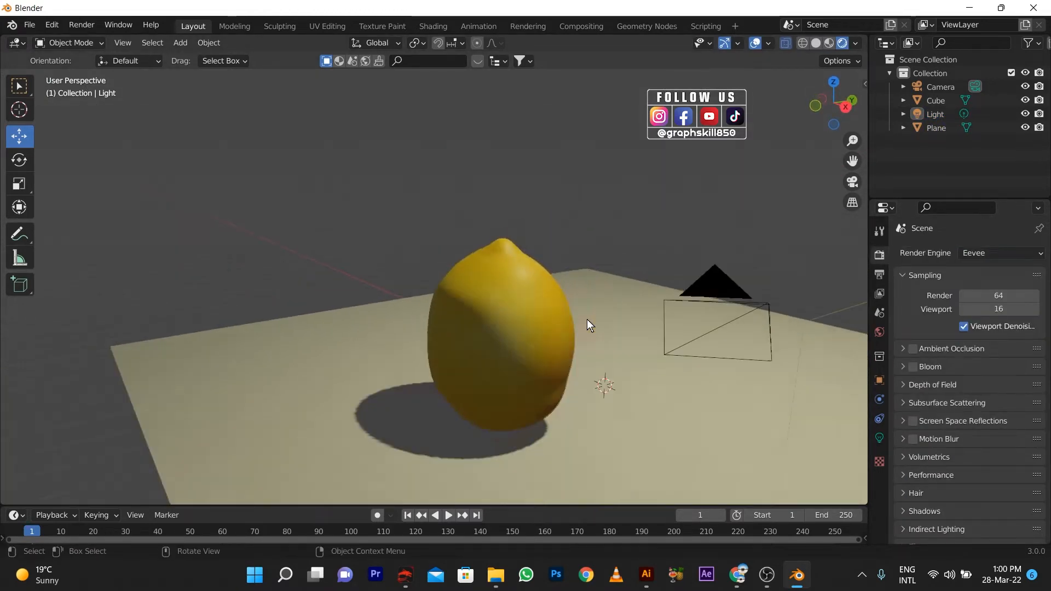
{"action": "scroll", "coordinate": [687, 358], "scroll_direction": "down", "scroll_amount": 2}
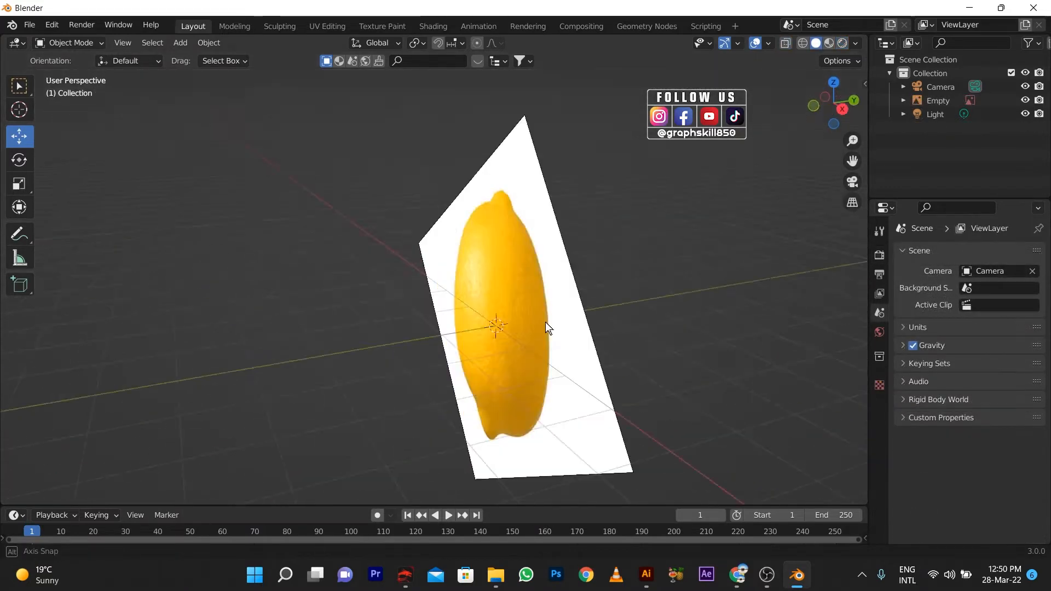
Step: Add a cube in front view and stretch it along Z to slightly beyond the reference lemon's height
{"action": "key", "text": "KP_1"}
{"action": "key", "text": "shift+a"}
{"action": "left_click", "coordinate": [582, 276]}
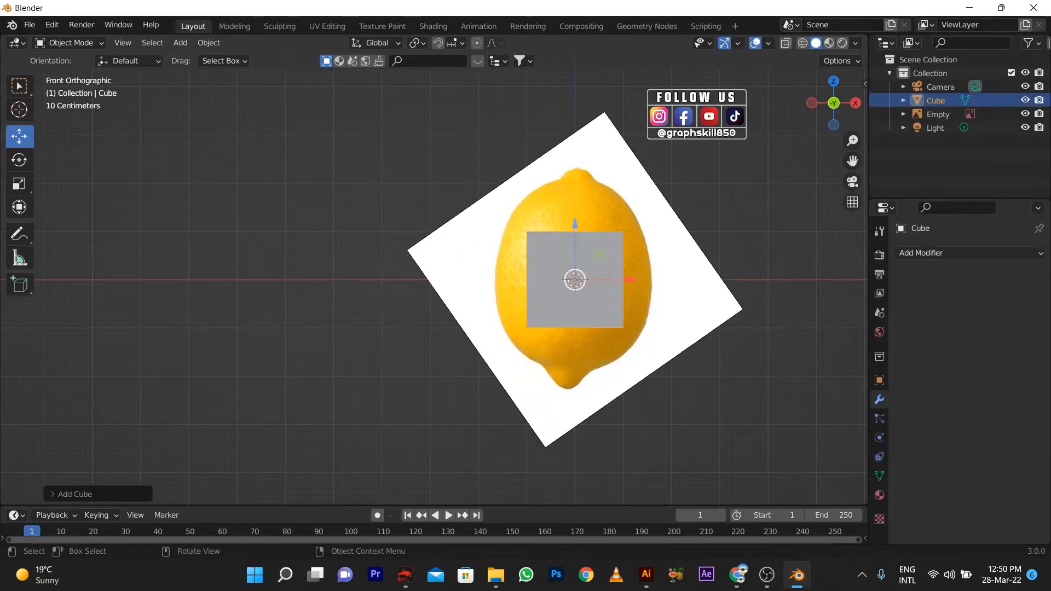
{"action": "key", "text": "s"}
{"action": "key", "text": "z"}
{"action": "left_click", "coordinate": [597, 261]}
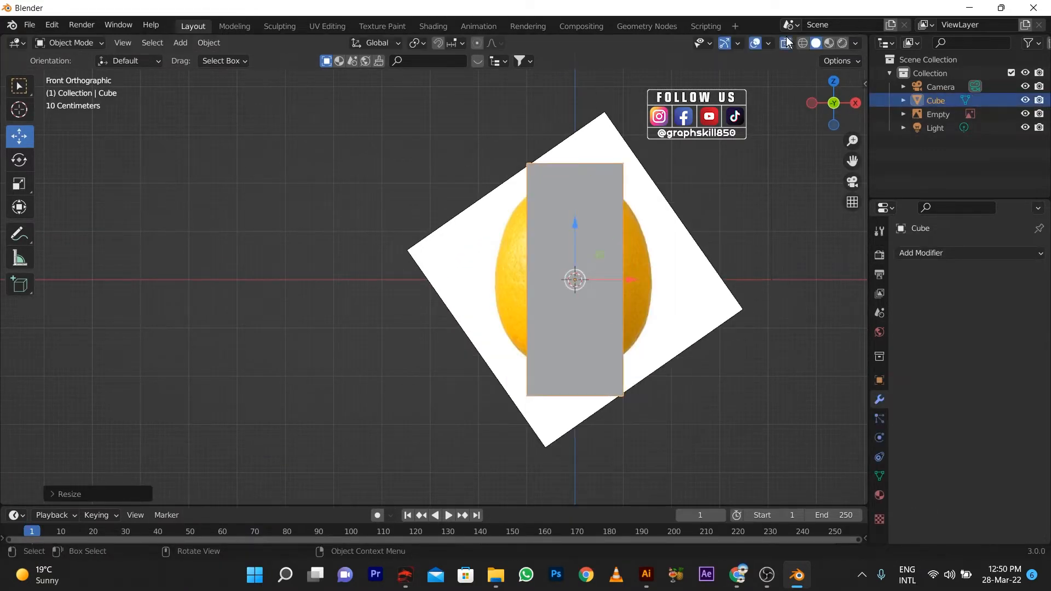
Step: Turn on X-ray and, in Edit Mode, move the cube's top, bottom and side vertices to the reference lemon's outer limits
{"action": "left_click", "coordinate": [785, 43]}
{"action": "left_click", "coordinate": [803, 43]}
{"action": "left_click", "coordinate": [816, 43]}
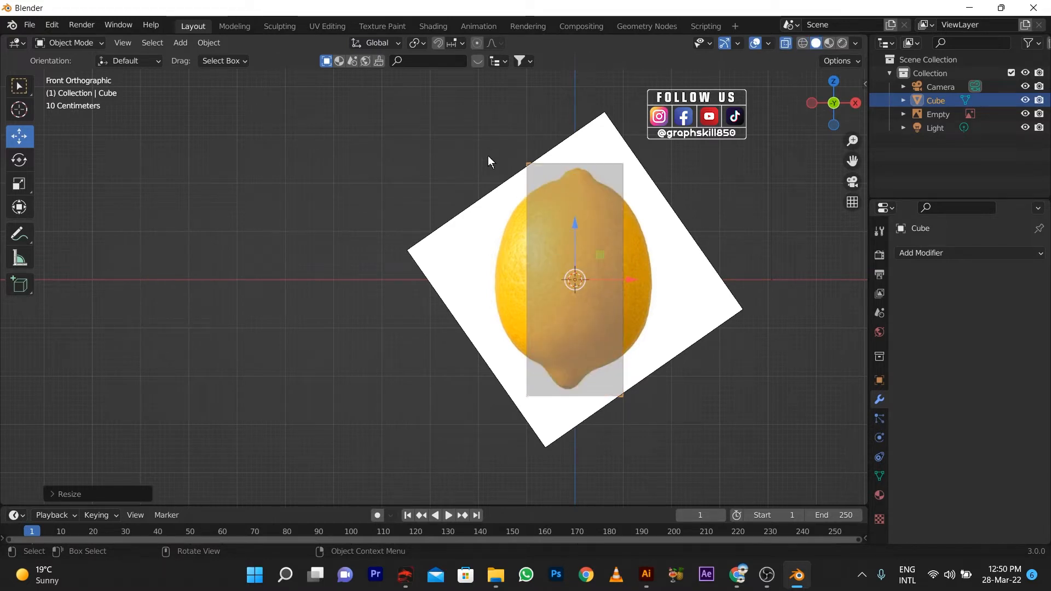
{"action": "key", "text": "Tab"}
{"action": "left_click_drag", "start_coordinate": [485, 139], "coordinate": [663, 193]}
{"action": "left_click_drag", "start_coordinate": [575, 128], "coordinate": [575, 132]}
{"action": "left_click_drag", "start_coordinate": [690, 476], "coordinate": [466, 377]}
{"action": "left_click_drag", "start_coordinate": [573, 356], "coordinate": [572, 348]}
{"action": "left_click_drag", "start_coordinate": [606, 150], "coordinate": [680, 420]}
{"action": "left_click_drag", "start_coordinate": [656, 278], "coordinate": [684, 279]}
{"action": "left_click_drag", "start_coordinate": [491, 127], "coordinate": [556, 418]}
{"action": "left_click_drag", "start_coordinate": [568, 278], "coordinate": [538, 279]}
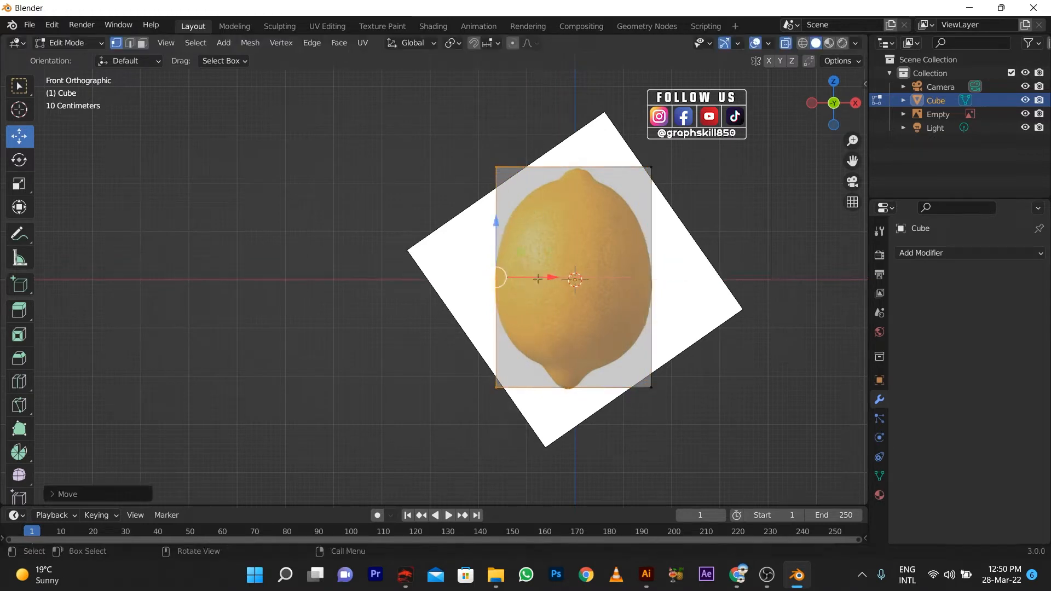
Step: Add six evenly spaced horizontal loop cuts across the cube without sliding them
{"action": "key", "text": "ctrl+r"}
{"action": "scroll", "coordinate": [505, 215], "scroll_direction": "up", "scroll_amount": 1}
{"action": "left_click", "coordinate": [505, 214]}
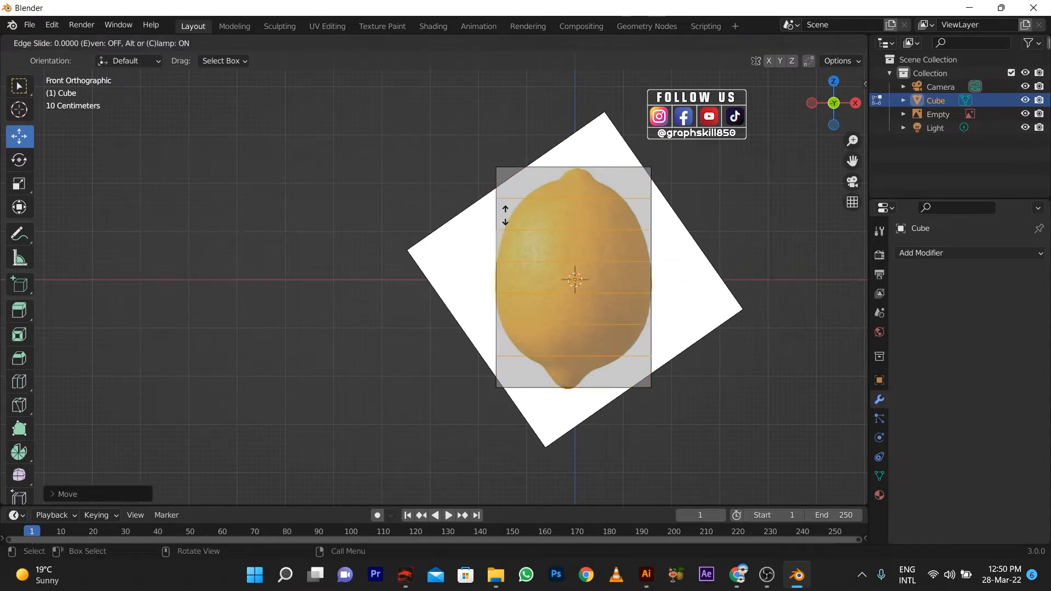
{"action": "right_click", "coordinate": [441, 191]}
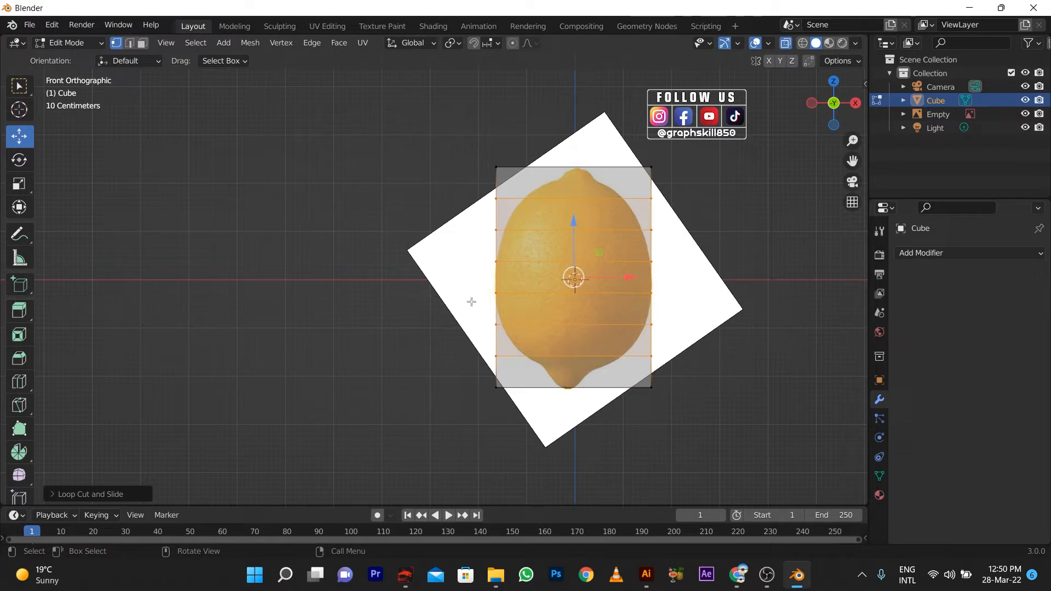
Step: Scale the two lowest loops and the bottom edge inward to follow the lemon's lower outline
{"action": "left_click_drag", "start_coordinate": [687, 343], "coordinate": [688, 344]}
{"action": "key", "text": "s"}
{"action": "left_click", "coordinate": [651, 339]}
{"action": "left_click_drag", "start_coordinate": [437, 347], "coordinate": [667, 366]}
{"action": "key", "text": "s"}
{"action": "left_click", "coordinate": [640, 354]}
{"action": "left_click_drag", "start_coordinate": [446, 370], "coordinate": [699, 418]}
{"action": "key", "text": "s"}
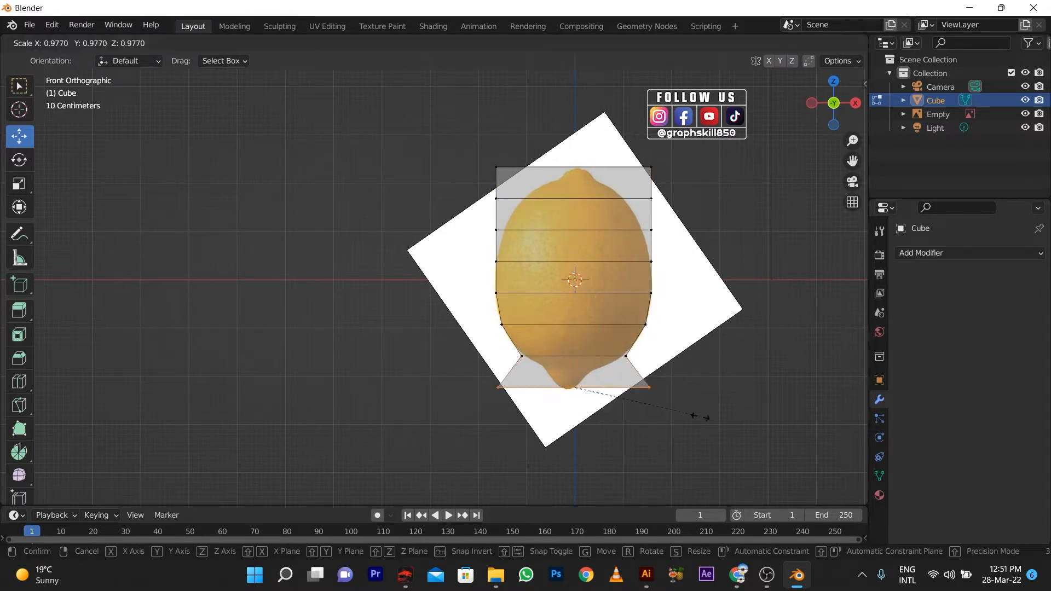
{"action": "left_click", "coordinate": [593, 410]}
Step: Add a loop cut just above the bottom edge and scale it inward towards the lemon's lower tip
{"action": "scroll", "coordinate": [593, 410], "scroll_direction": "up", "scroll_amount": 5}
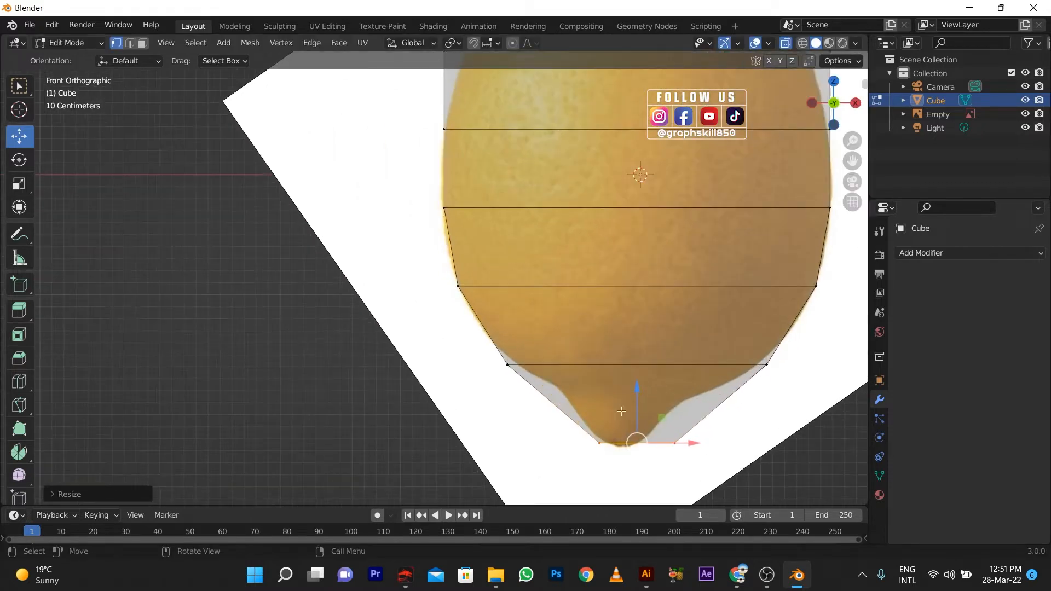
{"action": "left_click", "coordinate": [593, 406]}
{"action": "right_click", "coordinate": [594, 406]}
{"action": "key", "text": "s"}
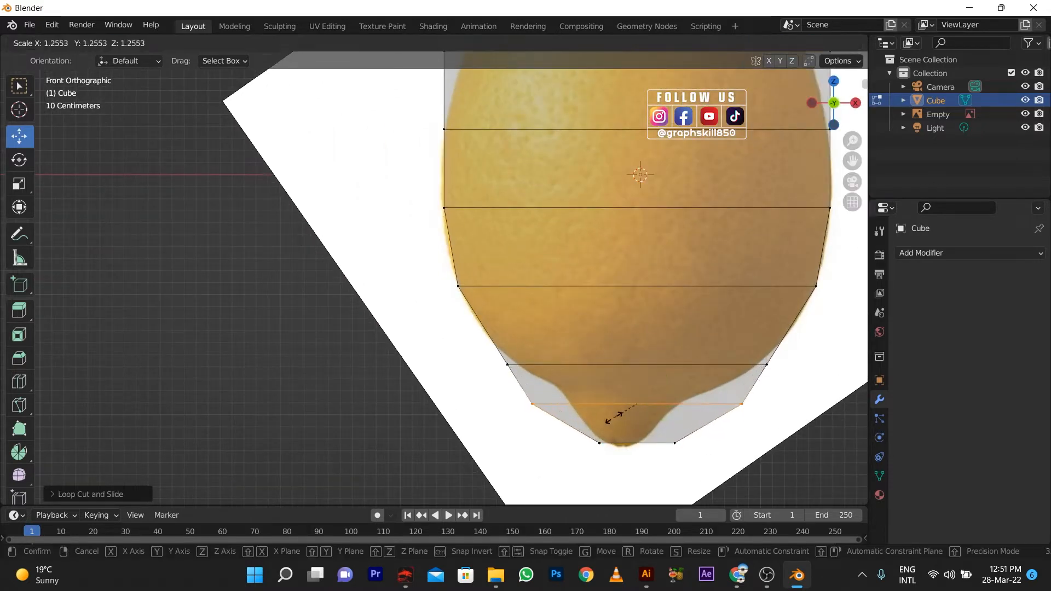
{"action": "left_click", "coordinate": [619, 409]}
Step: Add a loop cut between the two lowest body loops and move its end vertices onto the lemon's outline
{"action": "left_click_drag", "start_coordinate": [491, 348], "coordinate": [534, 350]}
{"action": "key", "text": "ctrl+r"}
{"action": "left_click", "coordinate": [454, 328]}
{"action": "right_click", "coordinate": [455, 328]}
{"action": "left_click_drag", "start_coordinate": [515, 327], "coordinate": [510, 328]}
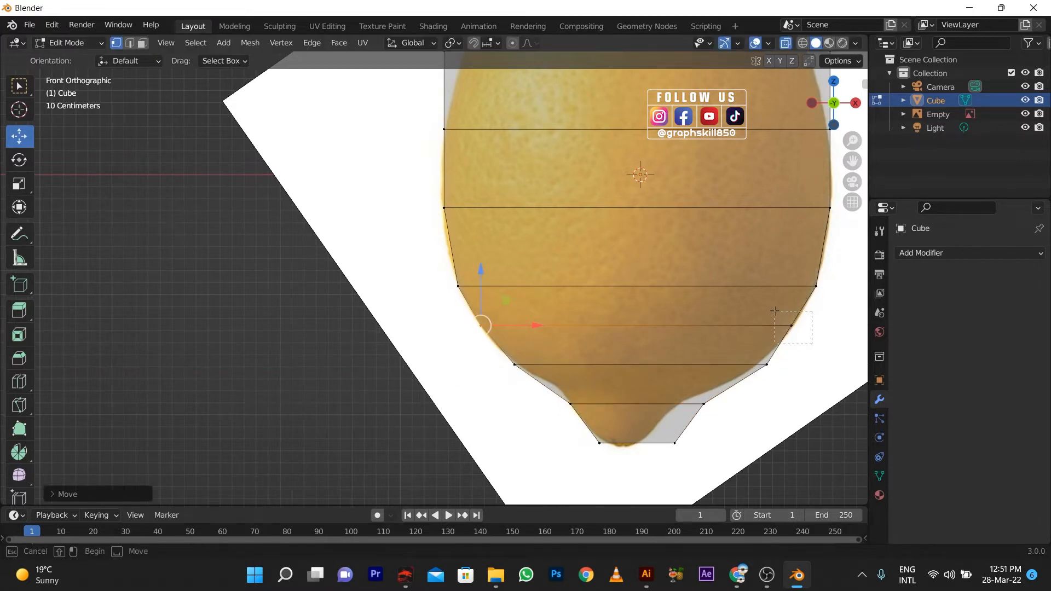
{"action": "left_click_drag", "start_coordinate": [774, 310], "coordinate": [773, 310]}
{"action": "left_click_drag", "start_coordinate": [821, 326], "coordinate": [822, 327]}
Step: Move the individual vertices around the lower tip so that they follow the reference outline on both sides
{"action": "left_click_drag", "start_coordinate": [810, 377], "coordinate": [753, 349]}
{"action": "left_click_drag", "start_coordinate": [783, 363], "coordinate": [774, 362]}
{"action": "left_click_drag", "start_coordinate": [739, 418], "coordinate": [709, 402]}
{"action": "left_click_drag", "start_coordinate": [706, 463], "coordinate": [673, 443]}
{"action": "mouse_move", "coordinate": [616, 427]}
{"action": "left_mouse_down"}
{"action": "mouse_move", "coordinate": [587, 471]}
{"action": "mouse_move", "coordinate": [620, 442]}
{"action": "left_mouse_up"}
{"action": "left_click_drag", "start_coordinate": [582, 420], "coordinate": [554, 391]}
{"action": "left_click_drag", "start_coordinate": [569, 383], "coordinate": [564, 366]}
{"action": "left_click_drag", "start_coordinate": [605, 387], "coordinate": [569, 382]}
{"action": "key", "text": "ctrl+s"}
{"action": "left_click", "coordinate": [837, 469]}
{"action": "key", "text": "ctrl+s"}
{"action": "left_click", "coordinate": [832, 469]}
{"action": "key", "text": "ctrl+z"}
Step: Scale the top edge and the two loops below it inward to follow the lemon's upper outline
{"action": "scroll", "coordinate": [497, 370], "scroll_direction": "down", "scroll_amount": 2}
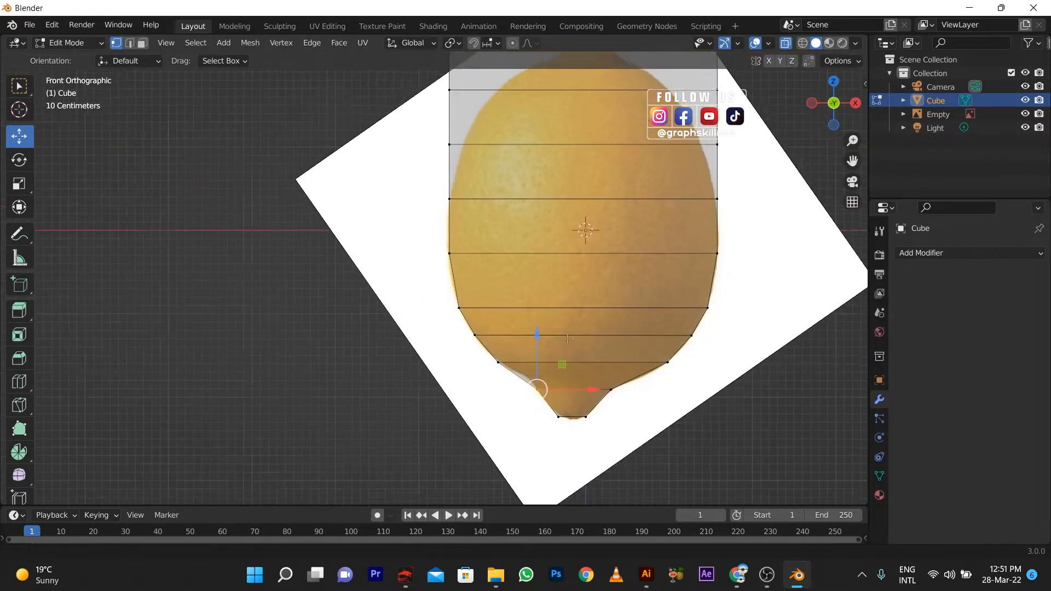
{"action": "middle_click_drag", "start_coordinate": [567, 338], "coordinate": [583, 484], "text": "shift"}
{"action": "left_click_drag", "start_coordinate": [431, 157], "coordinate": [764, 210]}
{"action": "key", "text": "s"}
{"action": "left_click", "coordinate": [612, 203]}
{"action": "left_click_drag", "start_coordinate": [393, 221], "coordinate": [787, 255]}
{"action": "key", "text": "s"}
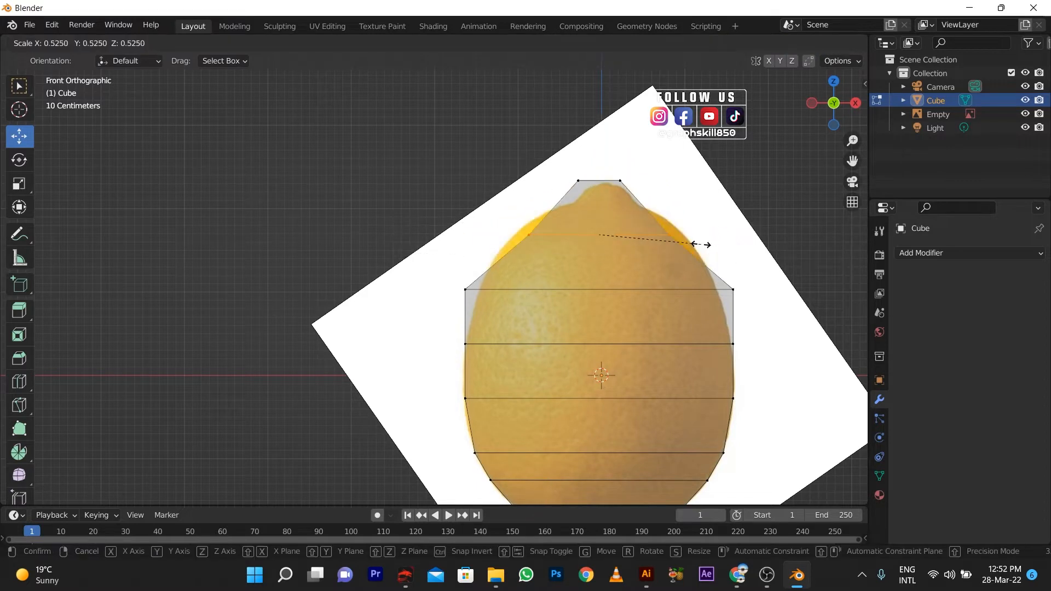
{"action": "left_click", "coordinate": [726, 249]}
{"action": "left_click_drag", "start_coordinate": [429, 270], "coordinate": [751, 312]}
{"action": "key", "text": "s"}
{"action": "left_click", "coordinate": [743, 295]}
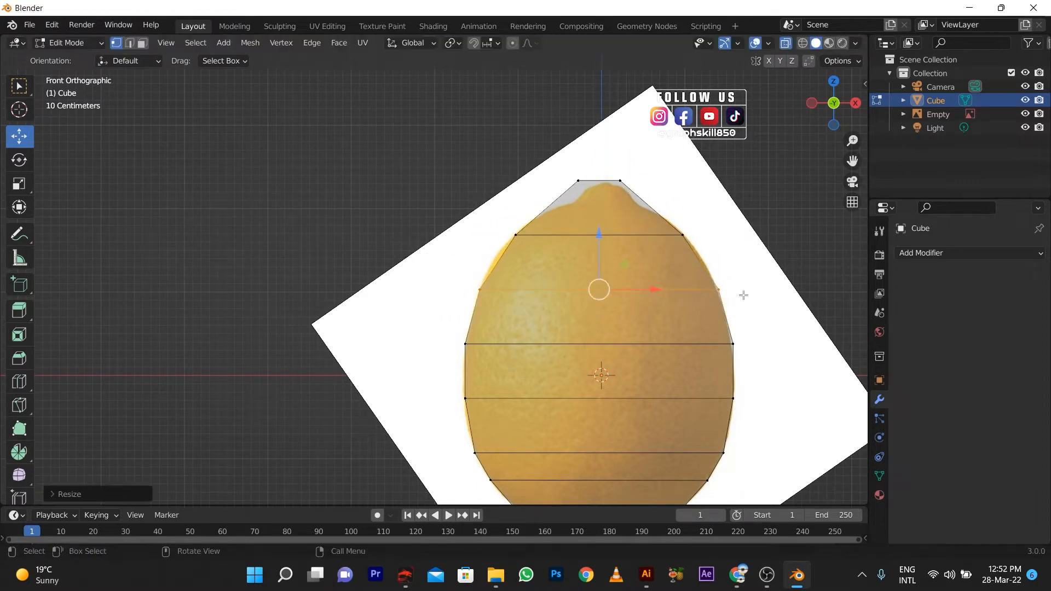
Step: Add a loop cut between the two upper loops and another below the top edge, scaling each to the lemon's outline
{"action": "left_click_drag", "start_coordinate": [703, 256], "coordinate": [703, 256]}
{"action": "left_click", "coordinate": [496, 262]}
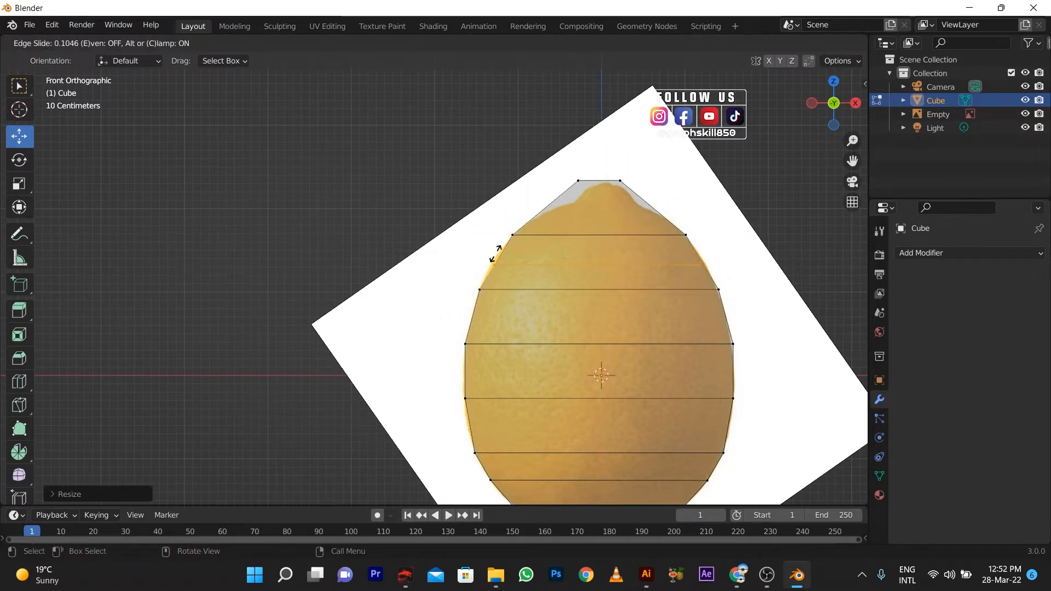
{"action": "right_click", "coordinate": [497, 254]}
{"action": "left_click_drag", "start_coordinate": [474, 254], "coordinate": [769, 267]}
{"action": "key", "text": "s"}
{"action": "left_click", "coordinate": [773, 267]}
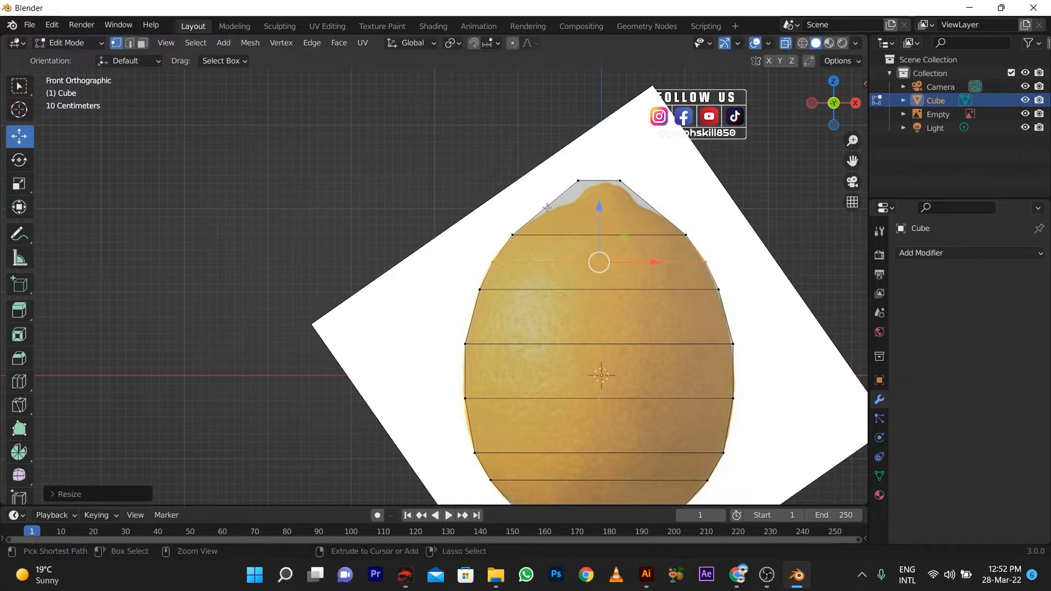
{"action": "left_click_drag", "start_coordinate": [687, 220], "coordinate": [689, 221]}
{"action": "key", "text": "s"}
{"action": "left_click", "coordinate": [676, 222]}
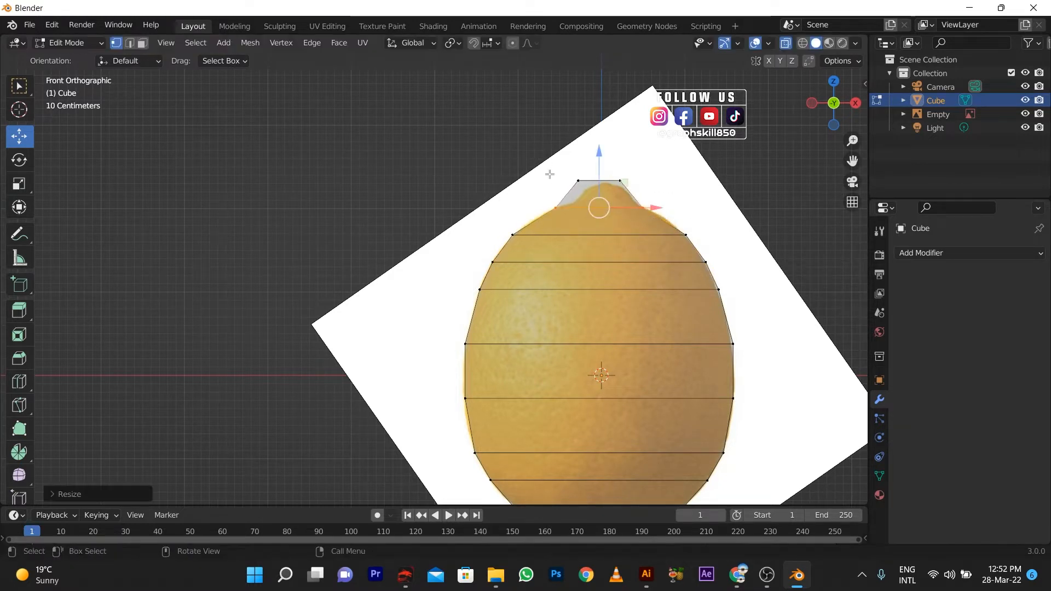
Step: Narrow the top edge and move it onto the lemon's upper tip
{"action": "key", "text": "s"}
{"action": "left_click_drag", "start_coordinate": [550, 174], "coordinate": [605, 157]}
{"action": "left_click", "coordinate": [661, 196]}
{"action": "left_click_drag", "start_coordinate": [551, 174], "coordinate": [599, 195]}
{"action": "left_click_drag", "start_coordinate": [620, 186], "coordinate": [578, 201]}
Step: Add a loop cut beneath the top edge and extrude the top slightly upward into a small cap
{"action": "key", "text": "ctrl+r"}
{"action": "left_click_drag", "start_coordinate": [594, 198], "coordinate": [625, 191]}
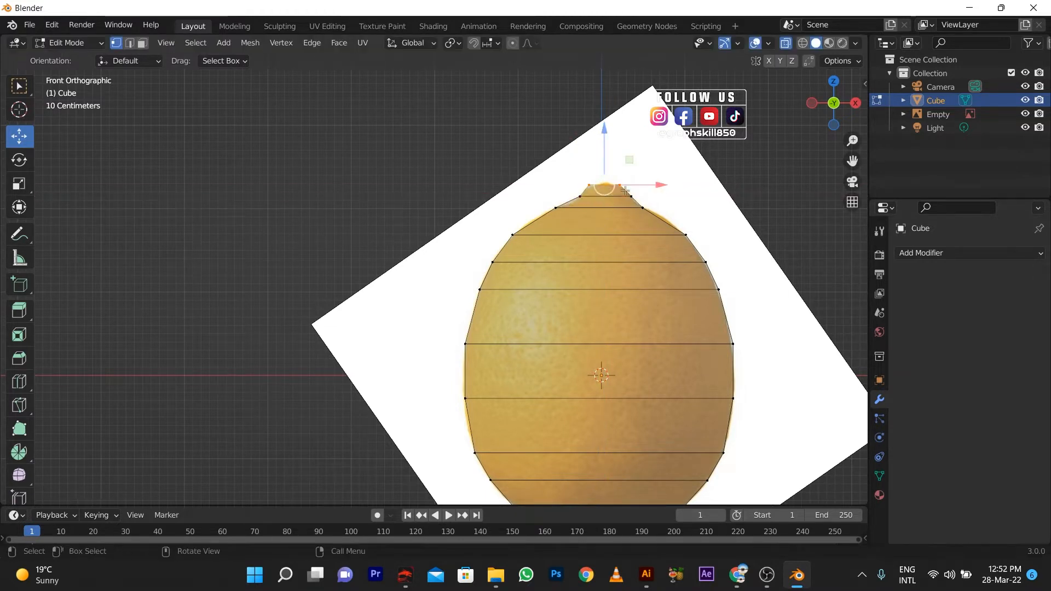
{"action": "key", "text": "e"}
{"action": "left_click", "coordinate": [625, 182]}
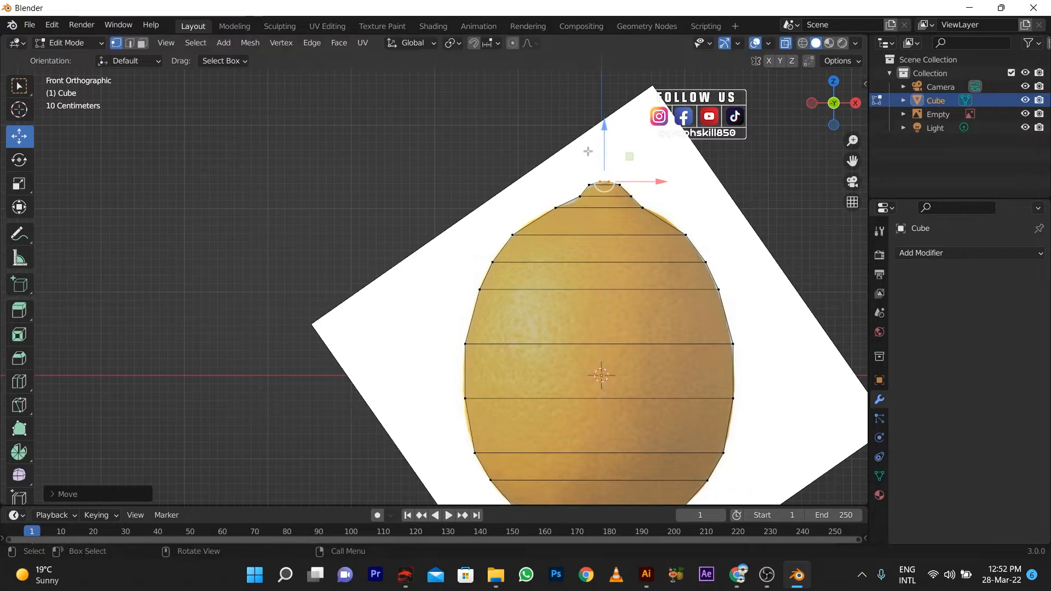
Step: Adjust the bottom edge to the lemon's lower tip and add a centred loop cut just above it
{"action": "scroll", "coordinate": [569, 330], "scroll_direction": "down", "scroll_amount": 3}
{"action": "middle_click_drag", "start_coordinate": [569, 329], "coordinate": [574, 274], "text": "shift"}
{"action": "scroll", "coordinate": [584, 415], "scroll_direction": "up", "scroll_amount": 4}
{"action": "left_click_drag", "start_coordinate": [696, 482], "coordinate": [601, 446]}
{"action": "left_click_drag", "start_coordinate": [641, 432], "coordinate": [642, 436]}
{"action": "key", "text": "ctrl+r"}
{"action": "left_click", "coordinate": [627, 440]}
{"action": "right_click", "coordinate": [627, 440]}
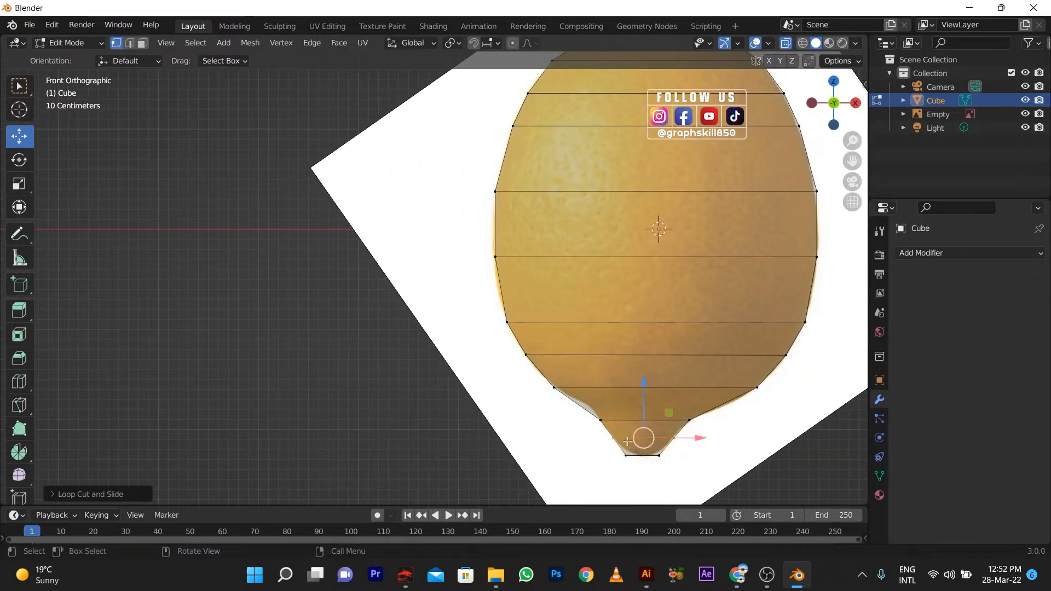
Step: Add a loop cut where the body meets the lower tip and fit its end vertices to the outline
{"action": "left_click", "coordinate": [577, 405]}
{"action": "right_click", "coordinate": [579, 404]}
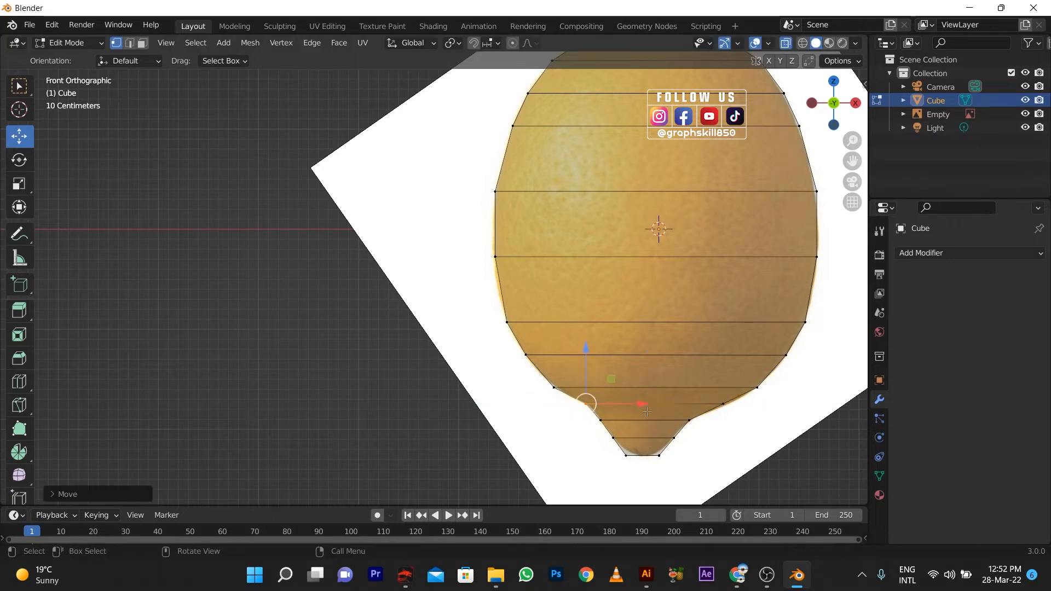
{"action": "left_click", "coordinate": [722, 404]}
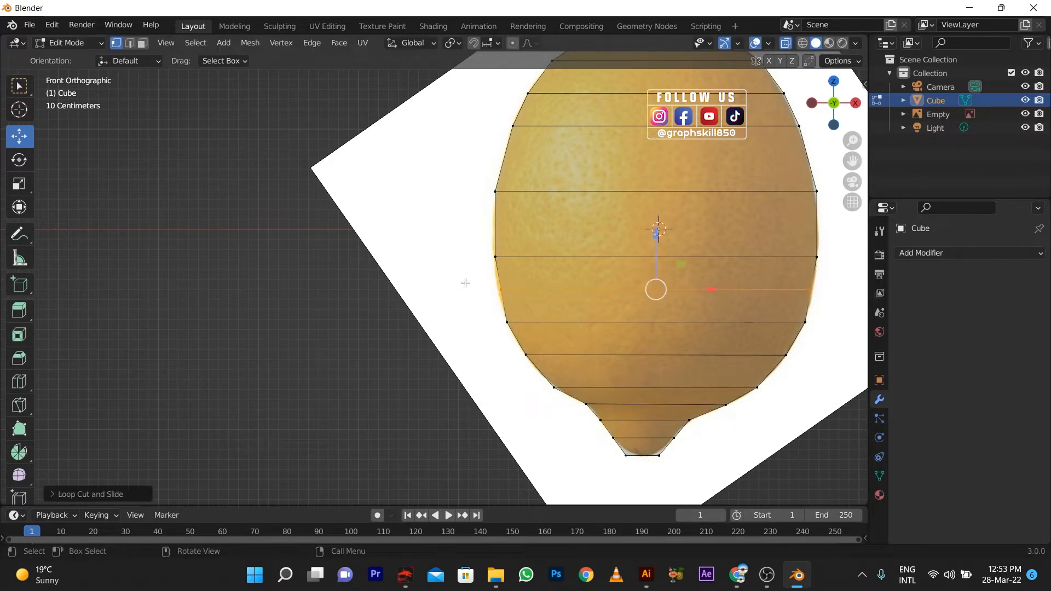
Step: Add a loop cut through the lower body and move its side vertices and the upper-right body vertex onto the outline
{"action": "left_click_drag", "start_coordinate": [533, 287], "coordinate": [531, 288]}
{"action": "left_click", "coordinate": [816, 289]}
{"action": "left_click_drag", "start_coordinate": [821, 288], "coordinate": [825, 290]}
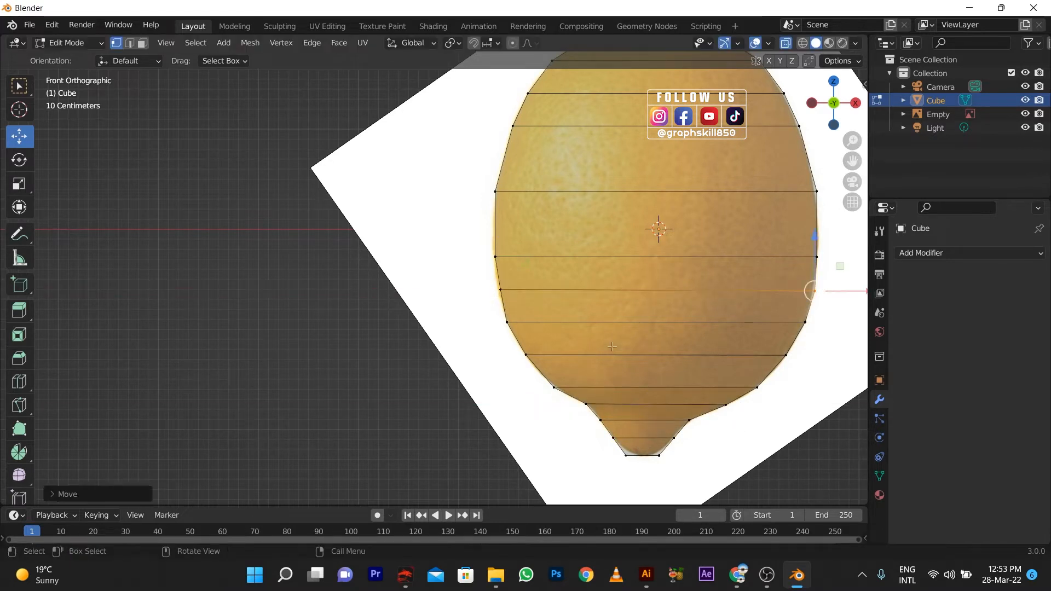
{"action": "left_click", "coordinate": [817, 191]}
{"action": "left_click_drag", "start_coordinate": [835, 191], "coordinate": [831, 191]}
Step: Return to Object Mode and move the lemon mesh along Y away from the reference image
{"action": "scroll", "coordinate": [490, 324], "scroll_direction": "down", "scroll_amount": 3}
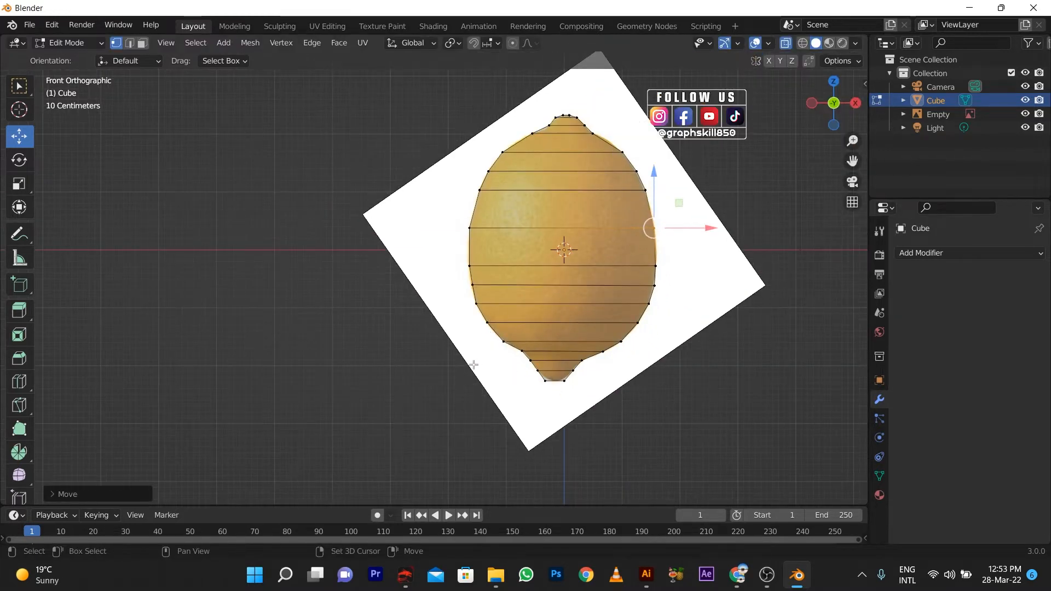
{"action": "middle_click_drag", "start_coordinate": [474, 365], "coordinate": [527, 251], "text": "shift"}
{"action": "key", "text": "Tab"}
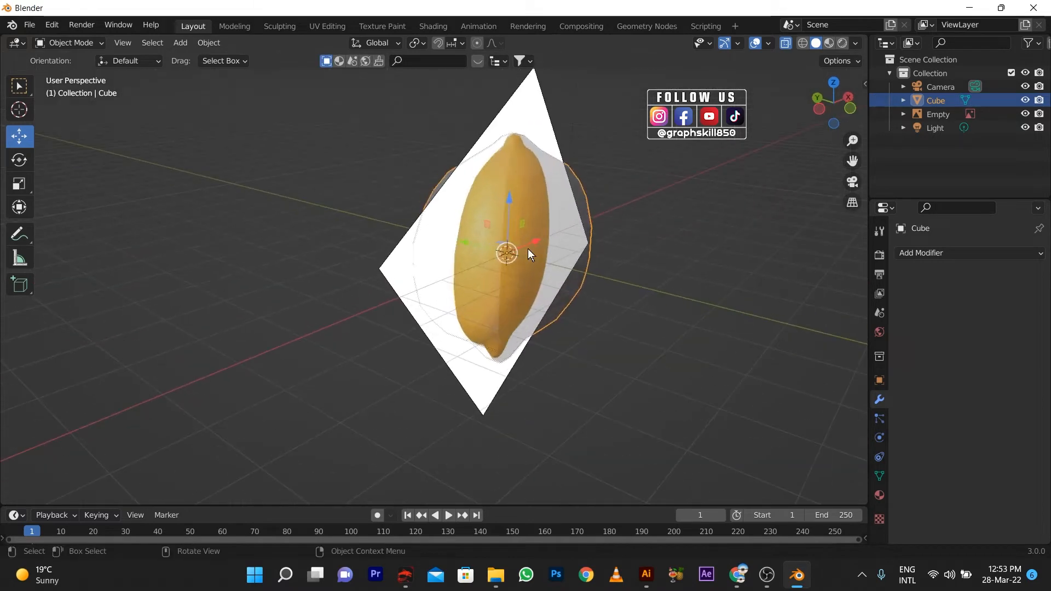
{"action": "left_click", "coordinate": [513, 264]}
{"action": "left_click", "coordinate": [573, 195]}
{"action": "left_click_drag", "start_coordinate": [465, 243], "coordinate": [621, 285]}
{"action": "scroll", "coordinate": [629, 331], "scroll_direction": "down", "scroll_amount": 3}
{"action": "mouse_move", "coordinate": [630, 331]}
{"action": "middle_mouse_down"}
{"action": "mouse_move", "coordinate": [658, 336]}
{"action": "mouse_move", "coordinate": [600, 325]}
{"action": "mouse_move", "coordinate": [625, 331]}
{"action": "middle_mouse_up"}
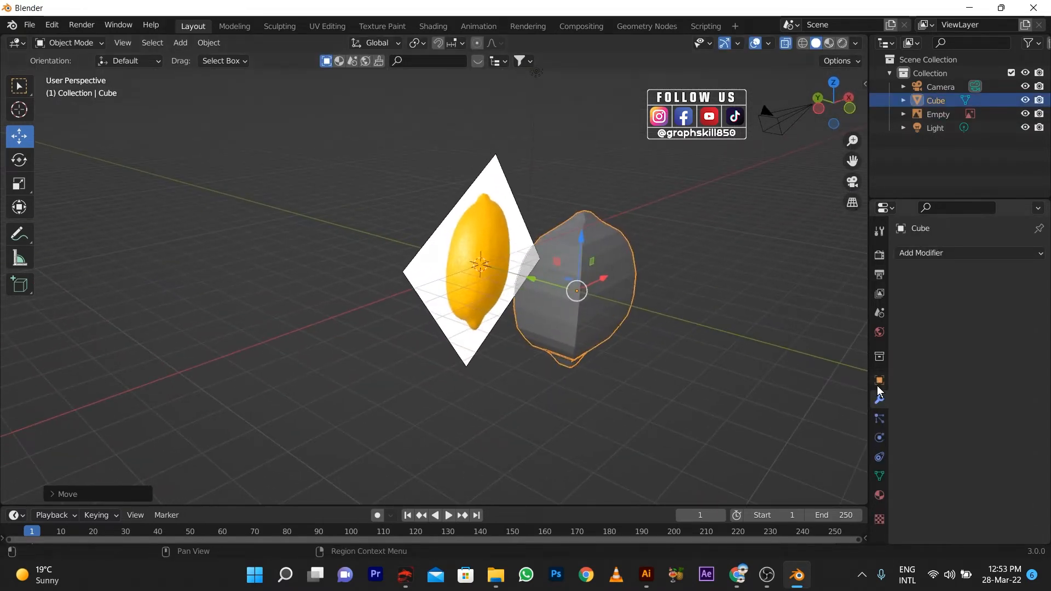
Step: Add a Subdivision Surface modifier to the lemon mesh and set its viewport levels to 5
{"action": "left_click", "coordinate": [974, 253]}
{"action": "left_click", "coordinate": [777, 499]}
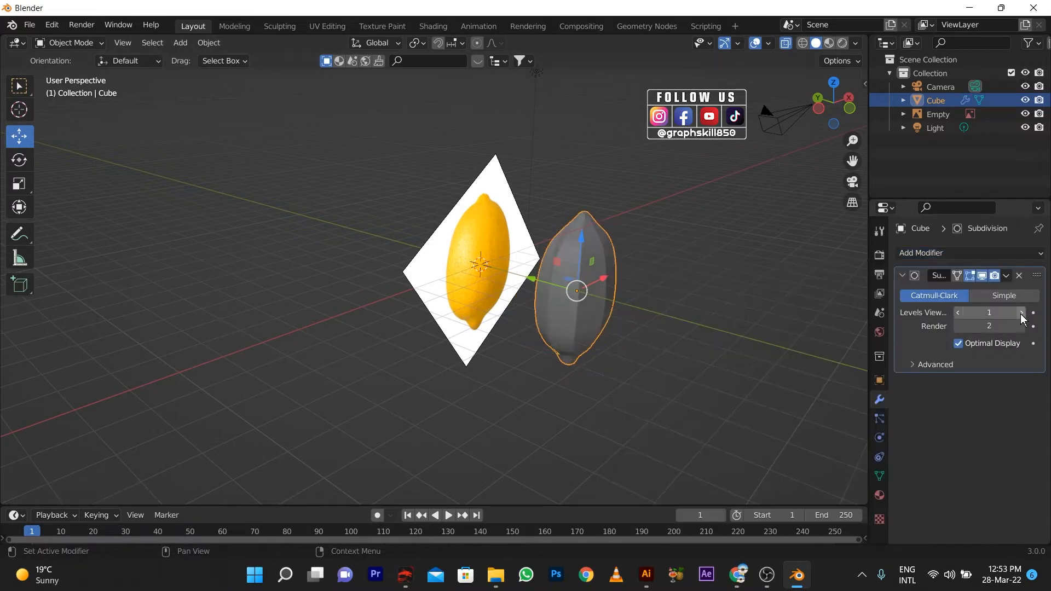
Step: In front-view Edit Mode, move the upper-left vertices outward so the smoothed mesh fills the reference lemon
{"action": "key", "text": "KP_1"}
{"action": "scroll", "coordinate": [540, 270], "scroll_direction": "up", "scroll_amount": 3}
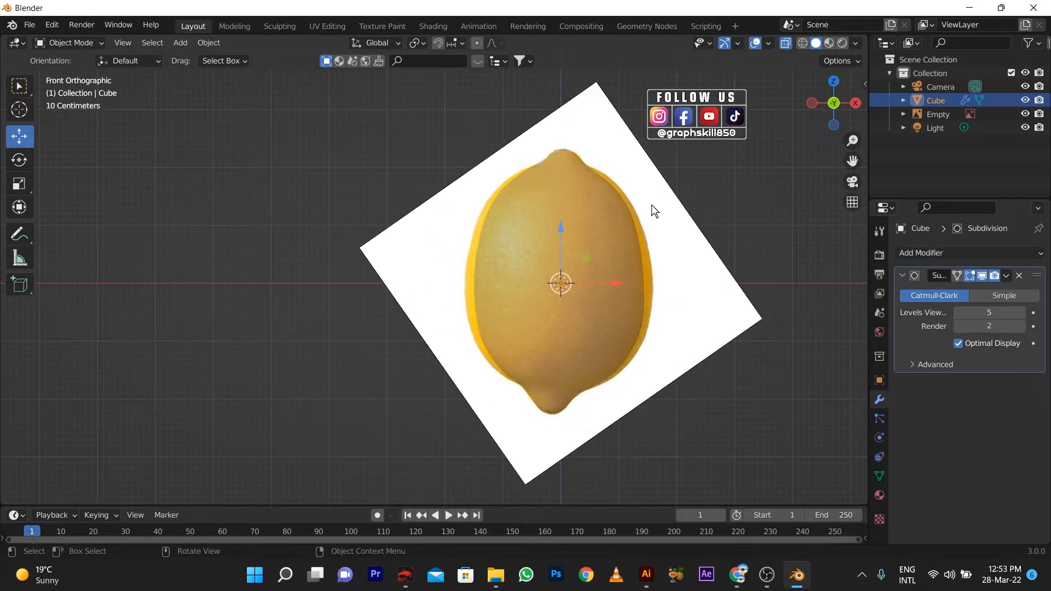
{"action": "key", "text": "Tab"}
{"action": "scroll", "coordinate": [497, 109], "scroll_direction": "up", "scroll_amount": 2}
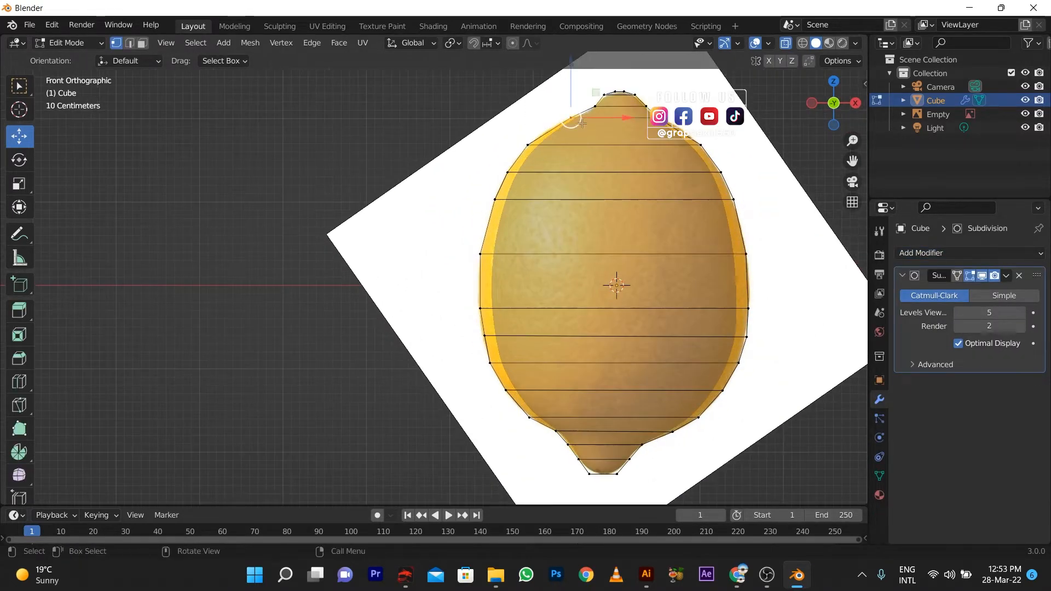
{"action": "left_click_drag", "start_coordinate": [581, 124], "coordinate": [573, 122]}
{"action": "key", "text": "b"}
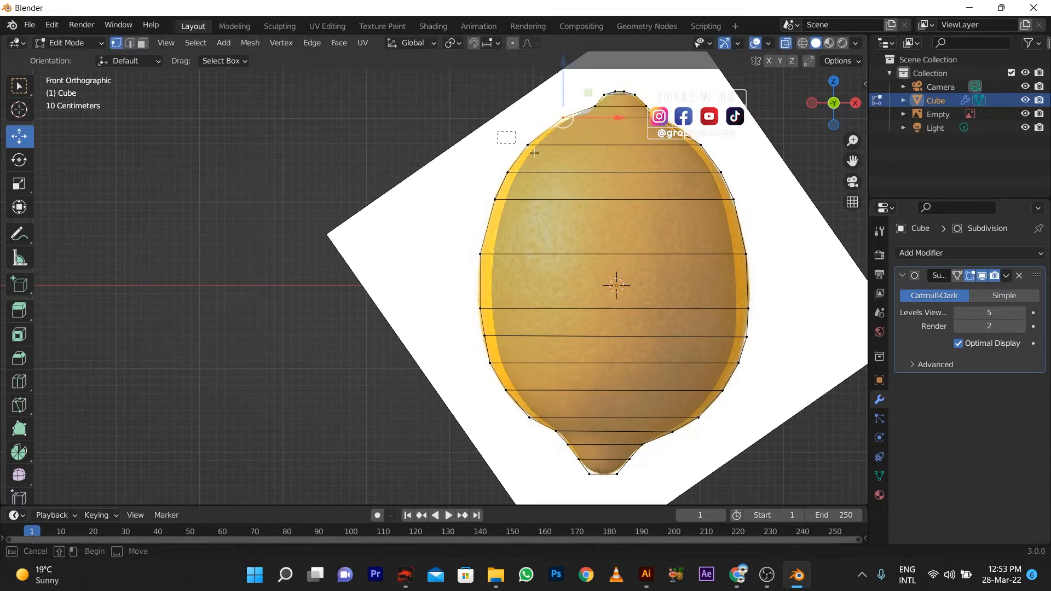
{"action": "left_click_drag", "start_coordinate": [534, 152], "coordinate": [538, 156]}
{"action": "left_click_drag", "start_coordinate": [551, 145], "coordinate": [539, 143]}
{"action": "left_click_drag", "start_coordinate": [480, 162], "coordinate": [518, 182]}
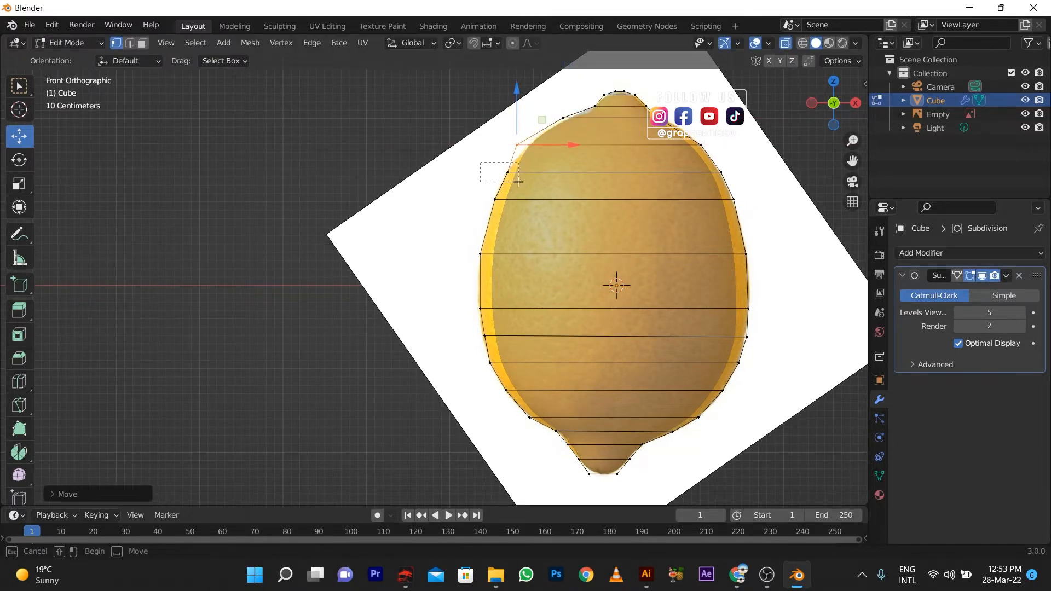
{"action": "key", "text": "s"}
{"action": "left_click", "coordinate": [731, 152]}
Step: Move the matching upper-right vertices outward to the reference lemon's edge
{"action": "left_click_drag", "start_coordinate": [690, 133], "coordinate": [717, 158]}
{"action": "left_click_drag", "start_coordinate": [725, 145], "coordinate": [736, 146]}
{"action": "left_click_drag", "start_coordinate": [652, 109], "coordinate": [674, 130]}
{"action": "left_click_drag", "start_coordinate": [681, 119], "coordinate": [702, 141]}
Step: Add a loop cut across the upper shoulder and move its right-hand vertices outward to the lemon's outline
{"action": "left_click", "coordinate": [533, 133]}
{"action": "right_click", "coordinate": [506, 129]}
{"action": "left_click_drag", "start_coordinate": [726, 132], "coordinate": [730, 132]}
{"action": "left_click_drag", "start_coordinate": [690, 93], "coordinate": [690, 90]}
{"action": "left_click_drag", "start_coordinate": [703, 135], "coordinate": [724, 155]}
Step: Scale the two edge loops below the upper shoulder outward so the smoothed mesh reaches the reference lemon's outline
{"action": "left_click", "coordinate": [614, 172], "text": "alt"}
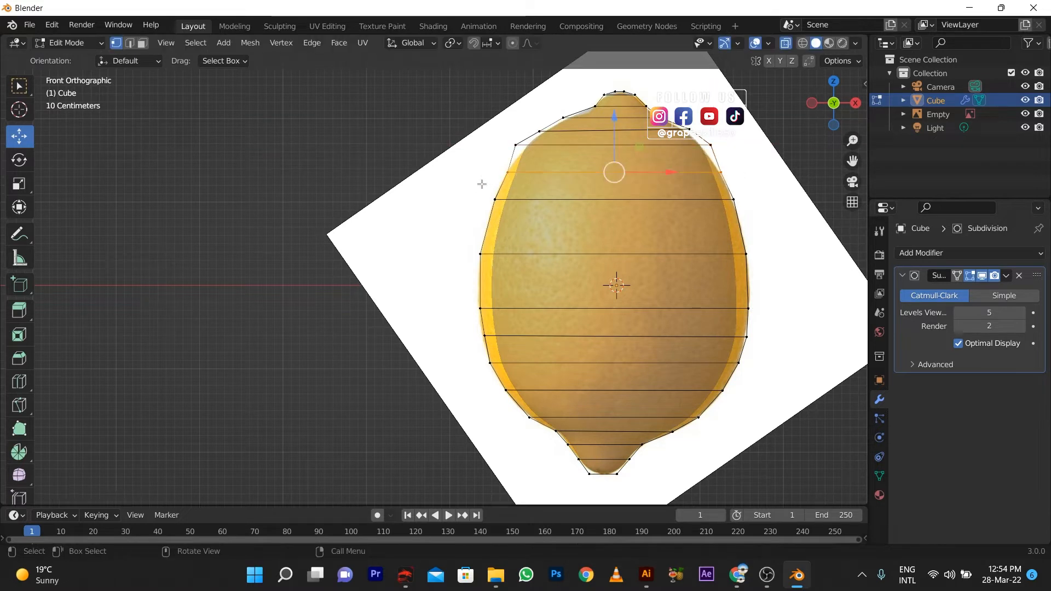
{"action": "key", "text": "s"}
{"action": "left_click", "coordinate": [486, 182]}
{"action": "key", "text": "s"}
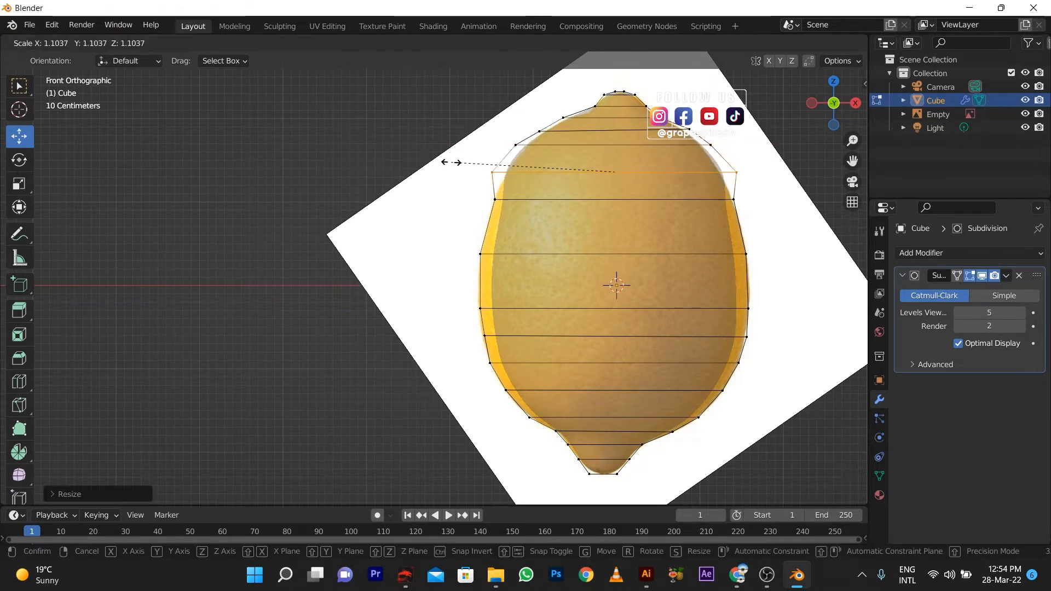
{"action": "left_click", "coordinate": [451, 161]}
{"action": "left_click", "coordinate": [615, 200], "text": "alt"}
{"action": "key", "text": "s"}
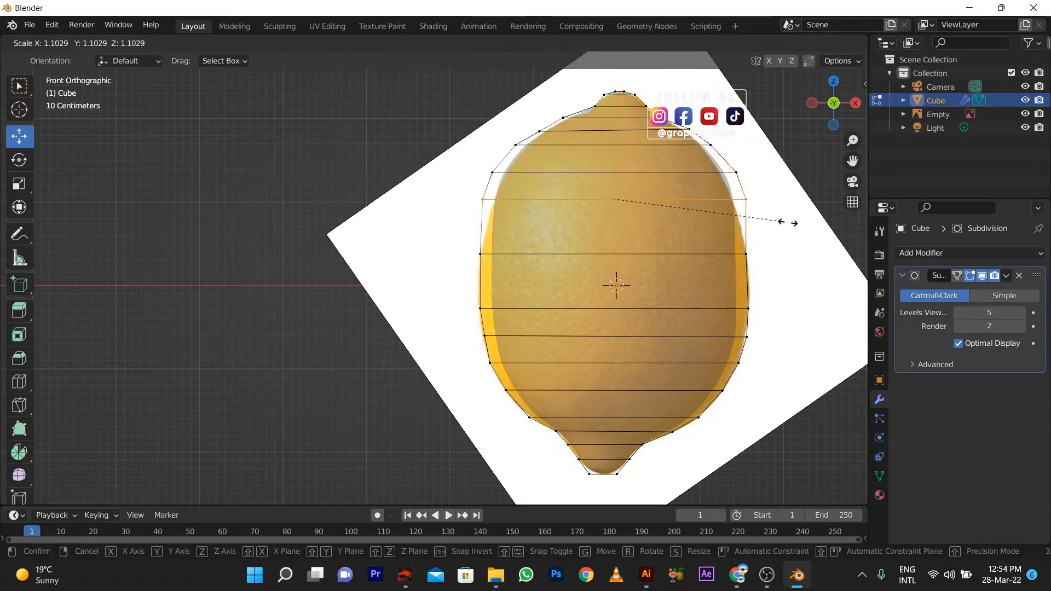
{"action": "left_click", "coordinate": [781, 222]}
Step: Adjust the side vertices of the upper edge loops and widen the loop just above the lemon's middle
{"action": "left_click_drag", "start_coordinate": [757, 163], "coordinate": [464, 178]}
{"action": "left_click_drag", "start_coordinate": [768, 168], "coordinate": [723, 175]}
{"action": "left_click_drag", "start_coordinate": [771, 173], "coordinate": [765, 174]}
{"action": "left_click_drag", "start_coordinate": [446, 168], "coordinate": [512, 173]}
{"action": "left_click_drag", "start_coordinate": [511, 173], "coordinate": [510, 208]}
{"action": "left_click_drag", "start_coordinate": [503, 200], "coordinate": [497, 200]}
{"action": "left_click_drag", "start_coordinate": [766, 192], "coordinate": [782, 255]}
{"action": "left_click_drag", "start_coordinate": [415, 242], "coordinate": [491, 281]}
{"action": "left_click_drag", "start_coordinate": [504, 254], "coordinate": [491, 256]}
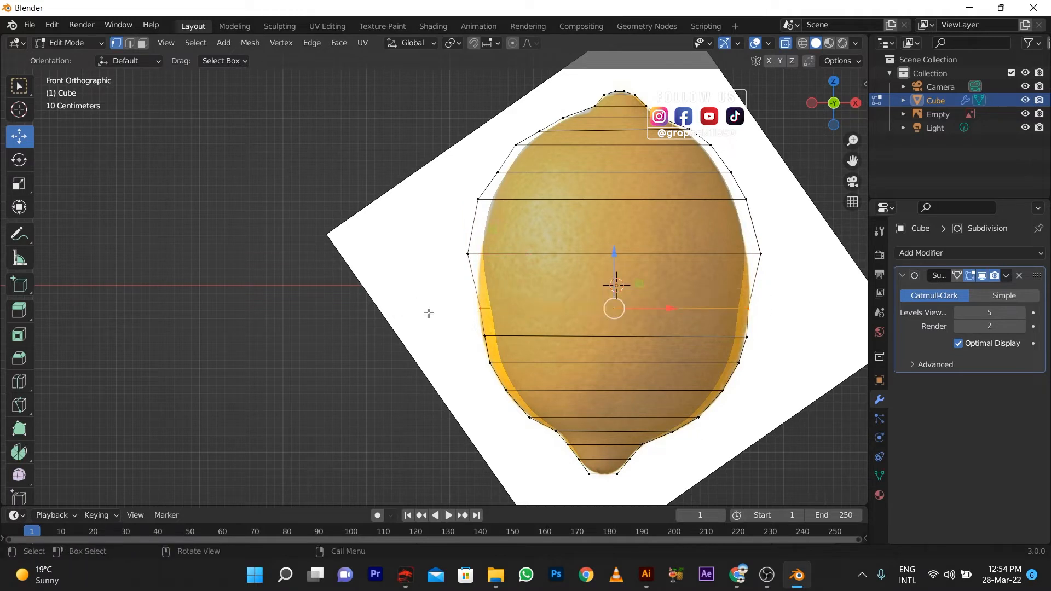
Step: Scale the three edge loops below the lemon's middle outward to cover the reference edge
{"action": "key", "text": "s"}
{"action": "left_click", "coordinate": [406, 308]}
{"action": "left_click_drag", "start_coordinate": [453, 328], "coordinate": [795, 352]}
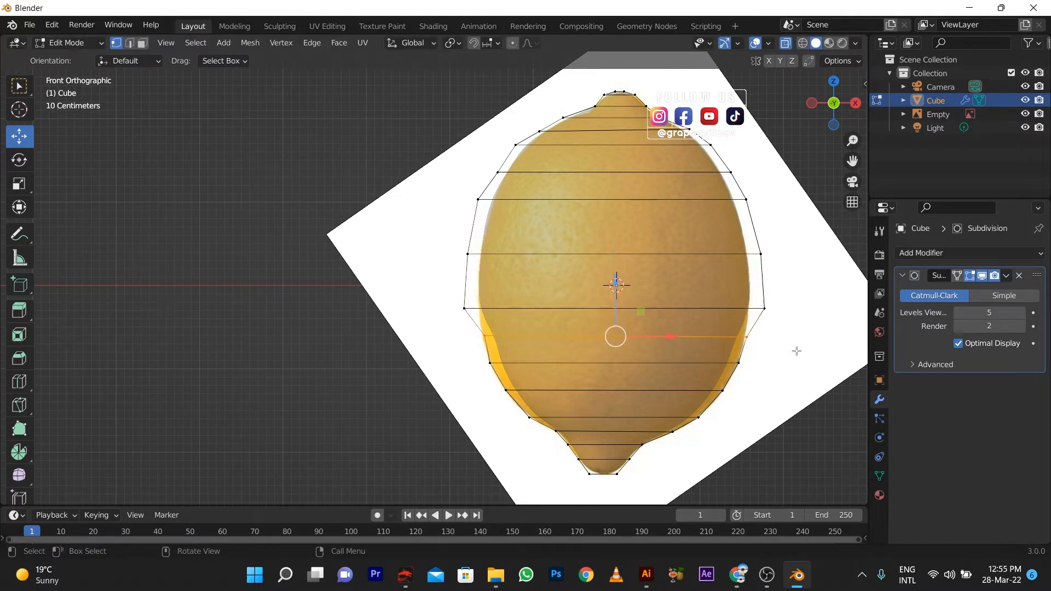
{"action": "key", "text": "s"}
{"action": "left_click", "coordinate": [818, 352]}
{"action": "left_click_drag", "start_coordinate": [462, 356], "coordinate": [833, 379]}
{"action": "key", "text": "s"}
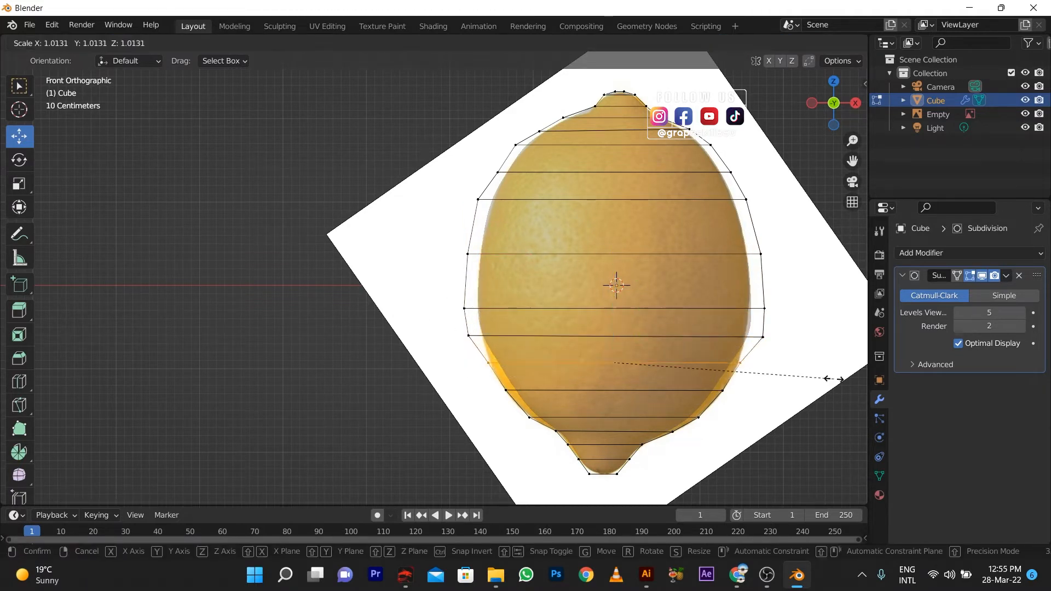
{"action": "left_click", "coordinate": [853, 387]}
Step: Fine-tune the side vertices of the lower body loops individually so both flanks follow the reference curve
{"action": "left_click_drag", "start_coordinate": [444, 341], "coordinate": [443, 344]}
{"action": "left_click_drag", "start_coordinate": [793, 331], "coordinate": [754, 350]}
{"action": "left_click_drag", "start_coordinate": [794, 338], "coordinate": [785, 338]}
{"action": "left_click_drag", "start_coordinate": [780, 354], "coordinate": [766, 389]}
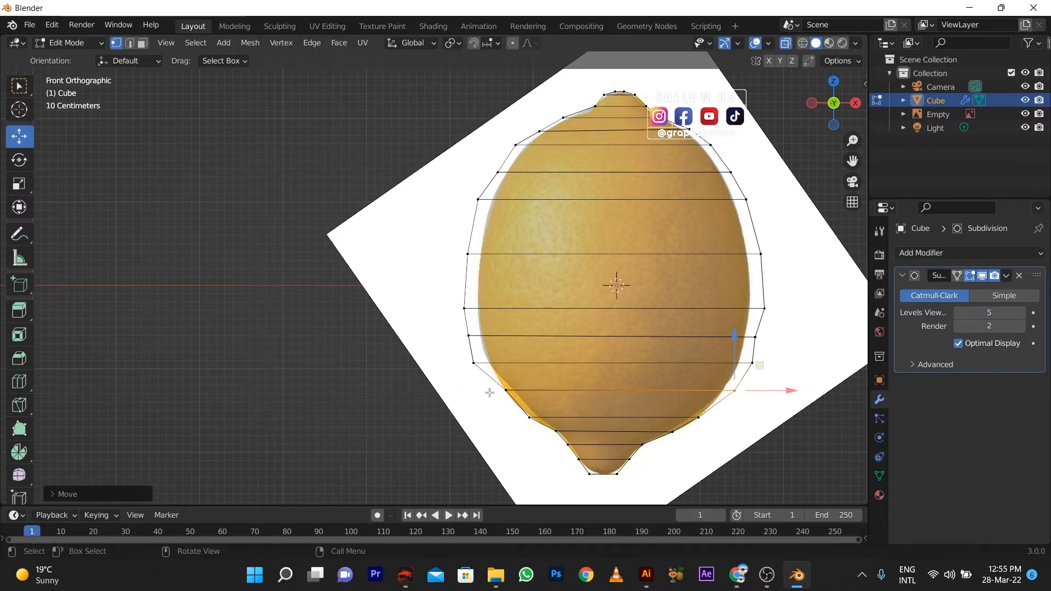
{"action": "left_click_drag", "start_coordinate": [489, 386], "coordinate": [521, 391]}
{"action": "left_click_drag", "start_coordinate": [457, 357], "coordinate": [489, 373]}
{"action": "left_click_drag", "start_coordinate": [501, 363], "coordinate": [507, 364]}
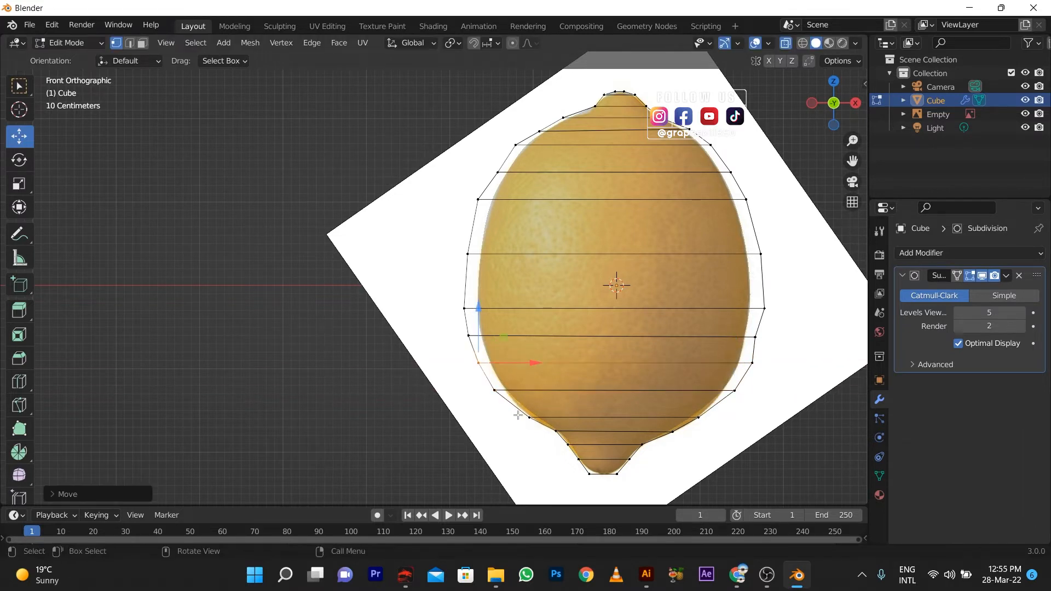
Step: Move the vertices around the lower tip outward on both sides to fit the reference outline
{"action": "left_click_drag", "start_coordinate": [532, 435], "coordinate": [550, 419]}
{"action": "left_click_drag", "start_coordinate": [723, 445], "coordinate": [689, 409]}
{"action": "left_click_drag", "start_coordinate": [727, 422], "coordinate": [737, 423]}
{"action": "left_click_drag", "start_coordinate": [685, 450], "coordinate": [721, 433]}
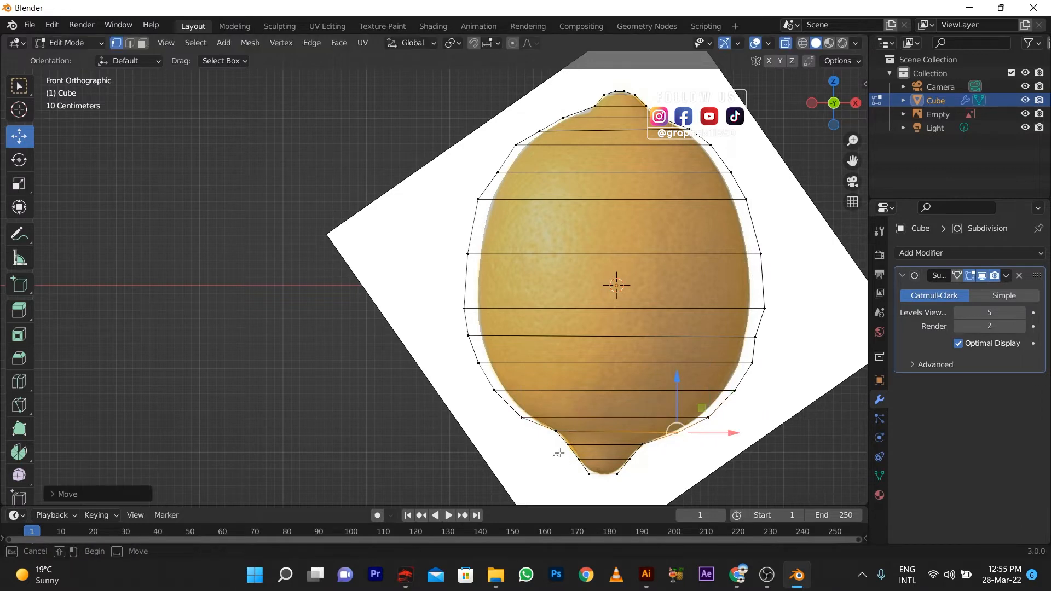
{"action": "left_click_drag", "start_coordinate": [559, 454], "coordinate": [604, 444]}
{"action": "scroll", "coordinate": [577, 248], "scroll_direction": "down", "scroll_amount": 1}
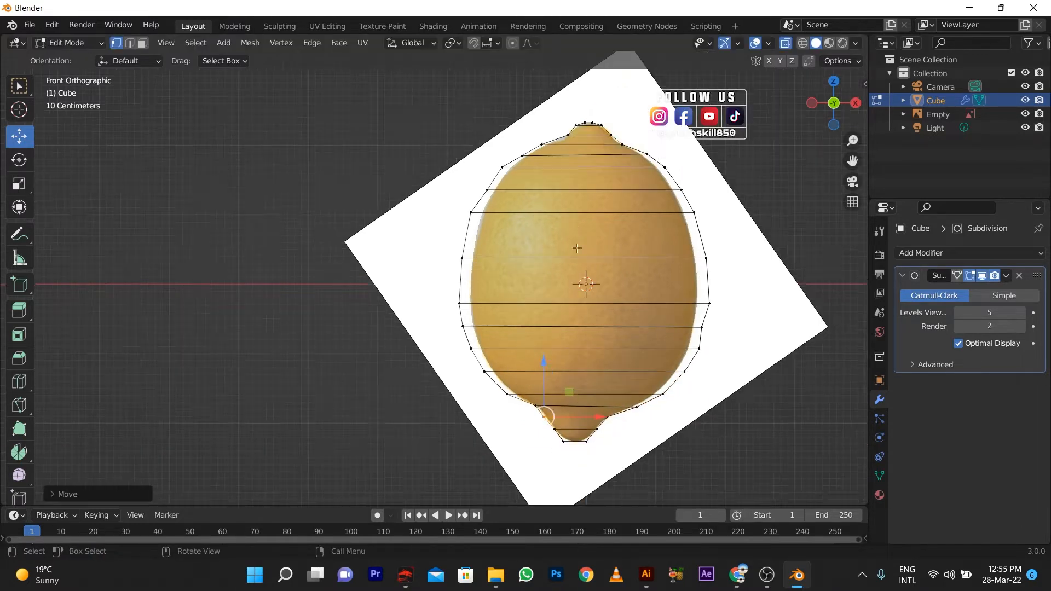
{"action": "scroll", "coordinate": [577, 248], "scroll_direction": "up", "scroll_amount": 1}
Step: In the left view, scale the entire lemon mesh along the Y axis by about 1.37 to thicken it
{"action": "key", "text": "Tab"}
{"action": "scroll", "coordinate": [478, 224], "scroll_direction": "down", "scroll_amount": 3}
{"action": "middle_click_drag", "start_coordinate": [478, 223], "coordinate": [626, 230]}
{"action": "key", "text": "ctrl+KP_3"}
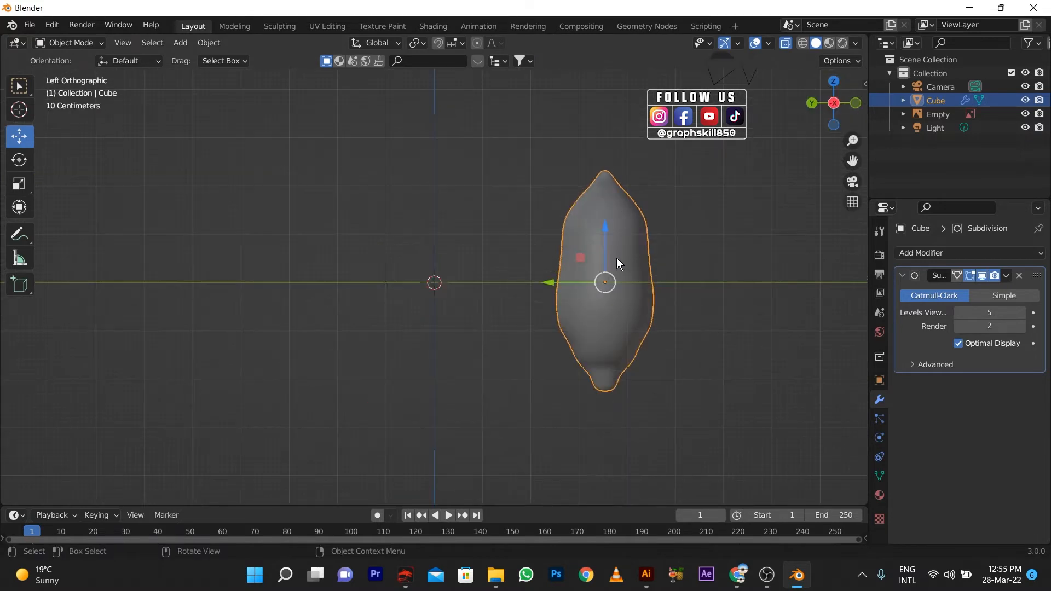
{"action": "key", "text": "Tab"}
{"action": "key", "text": "a"}
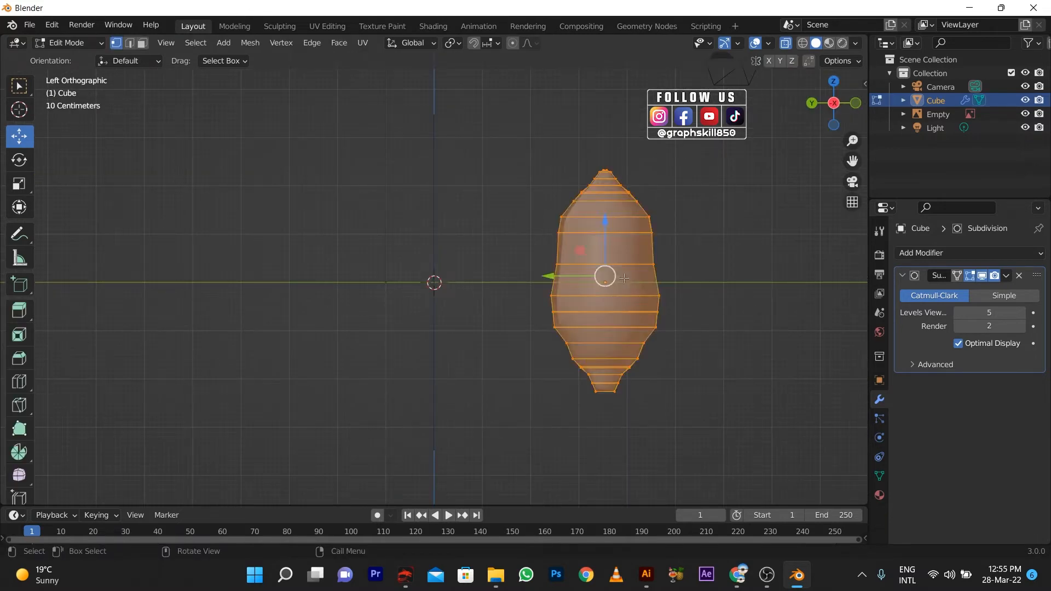
{"action": "key", "text": "s"}
{"action": "key", "text": "y"}
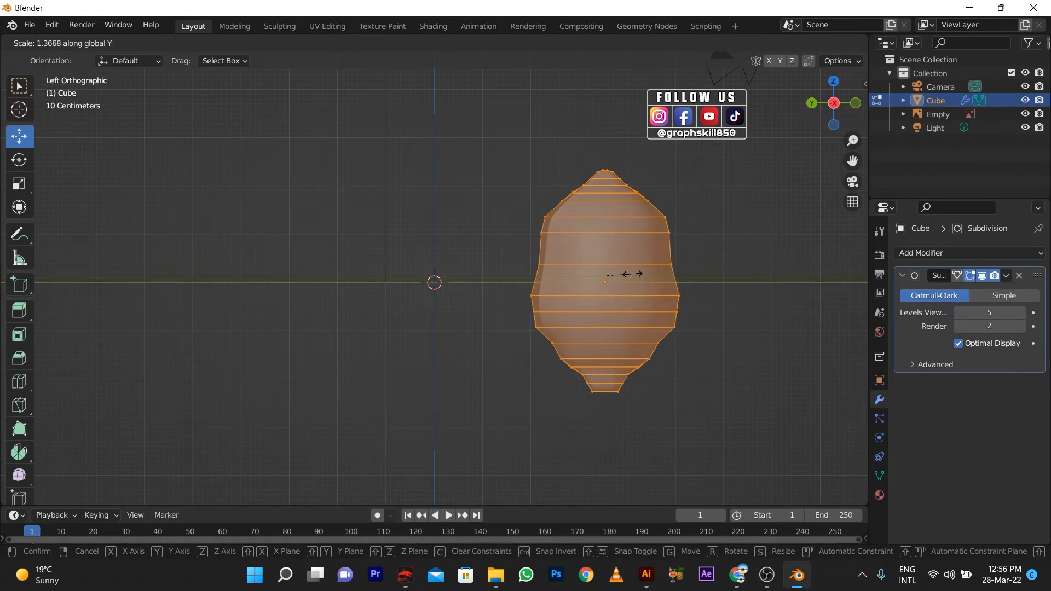
{"action": "left_click", "coordinate": [633, 273]}
{"action": "scroll", "coordinate": [634, 274], "scroll_direction": "down", "scroll_amount": 2}
{"action": "middle_click_drag", "start_coordinate": [634, 274], "coordinate": [487, 322]}
{"action": "key", "text": "Tab"}
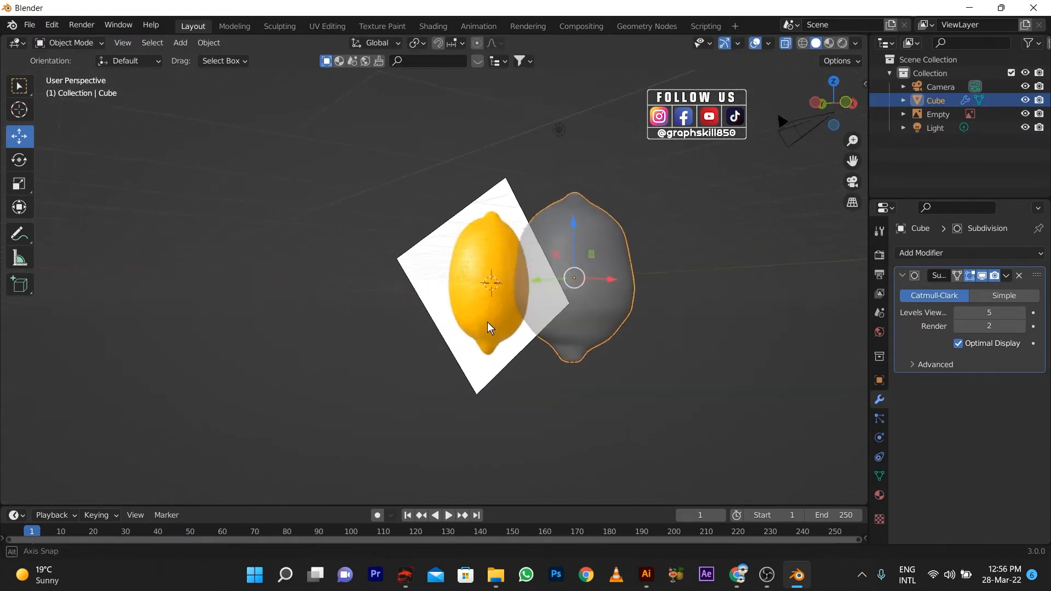
{"action": "left_click", "coordinate": [487, 322]}
{"action": "key", "text": "KP_1"}
{"action": "middle_click_drag", "start_coordinate": [442, 282], "coordinate": [510, 305]}
{"action": "key", "text": "KP_1"}
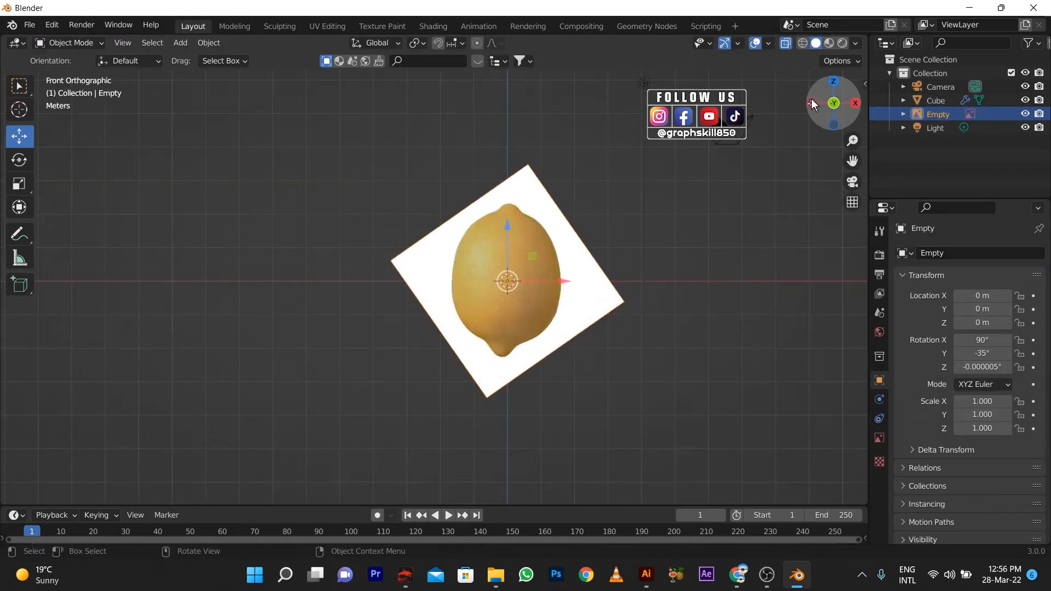
Step: In the left view, scale the lemon's edge loops above and below its middle outward to round the side profile
{"action": "left_click", "coordinate": [811, 104]}
{"action": "left_click", "coordinate": [616, 235]}
{"action": "key", "text": "Tab"}
{"action": "left_click", "coordinate": [529, 265], "text": "alt"}
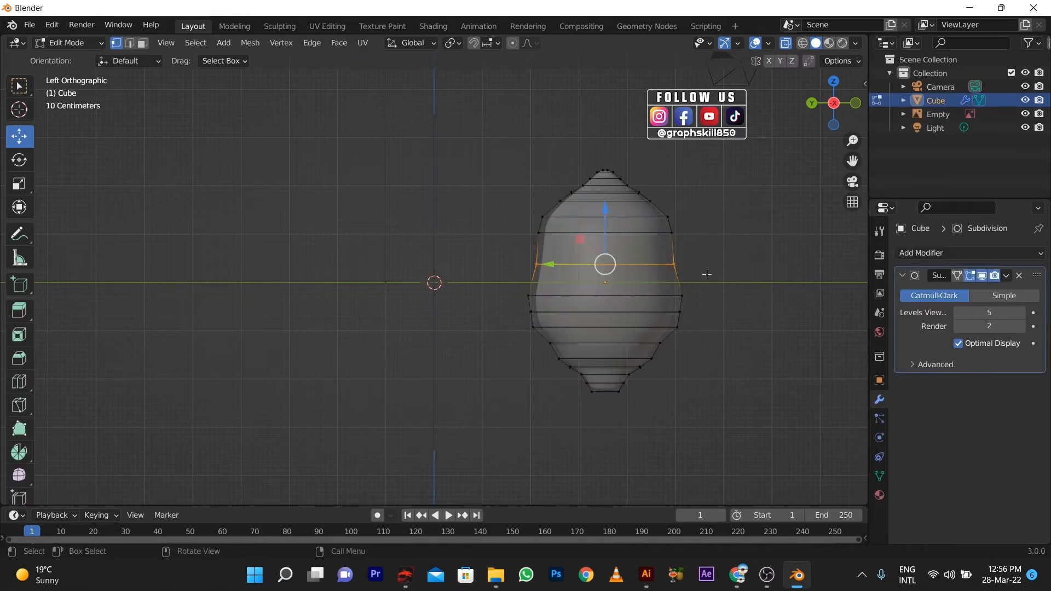
{"action": "key", "text": "s"}
{"action": "left_click", "coordinate": [537, 232]}
{"action": "left_click_drag", "start_coordinate": [518, 225], "coordinate": [704, 249]}
{"action": "key", "text": "s"}
{"action": "left_click", "coordinate": [718, 249]}
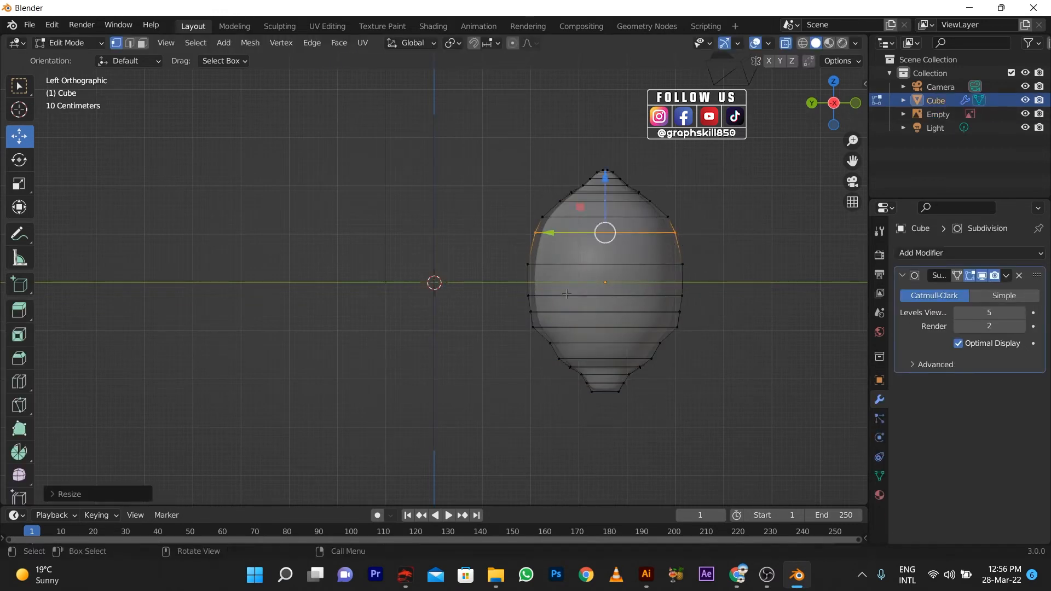
{"action": "left_click_drag", "start_coordinate": [515, 340], "coordinate": [686, 355]}
{"action": "key", "text": "s"}
{"action": "left_click", "coordinate": [695, 357]}
{"action": "key", "text": "Tab"}
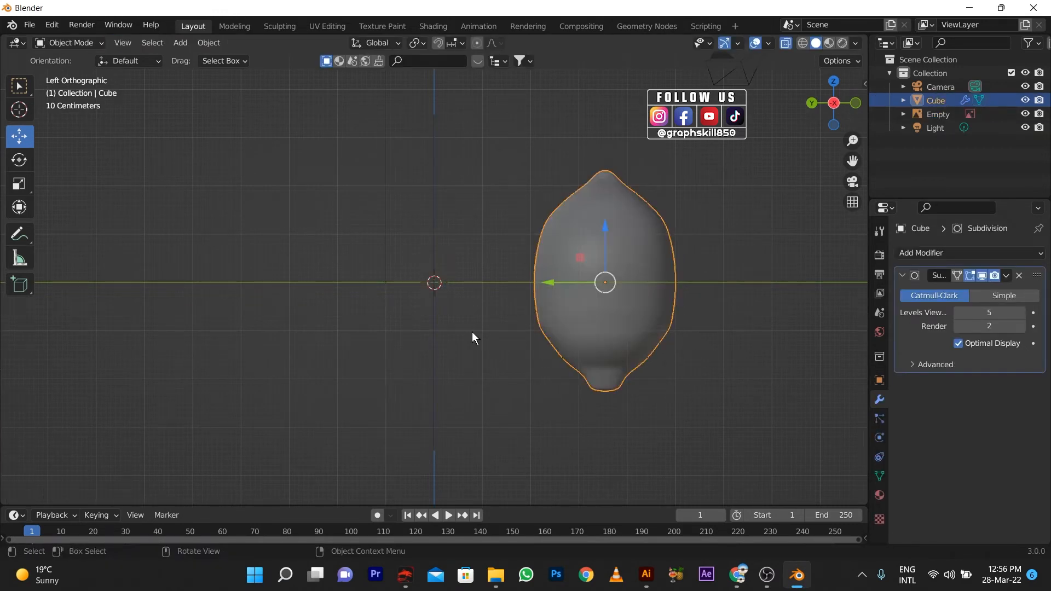
Step: Delete the reference image empty and show the lemon in Material Preview shading
{"action": "left_click", "coordinate": [471, 331]}
{"action": "middle_click_drag", "start_coordinate": [550, 306], "coordinate": [451, 325]}
{"action": "left_click", "coordinate": [426, 258]}
{"action": "key", "text": "Delete"}
{"action": "left_click", "coordinate": [524, 300]}
{"action": "left_click", "coordinate": [829, 43]}
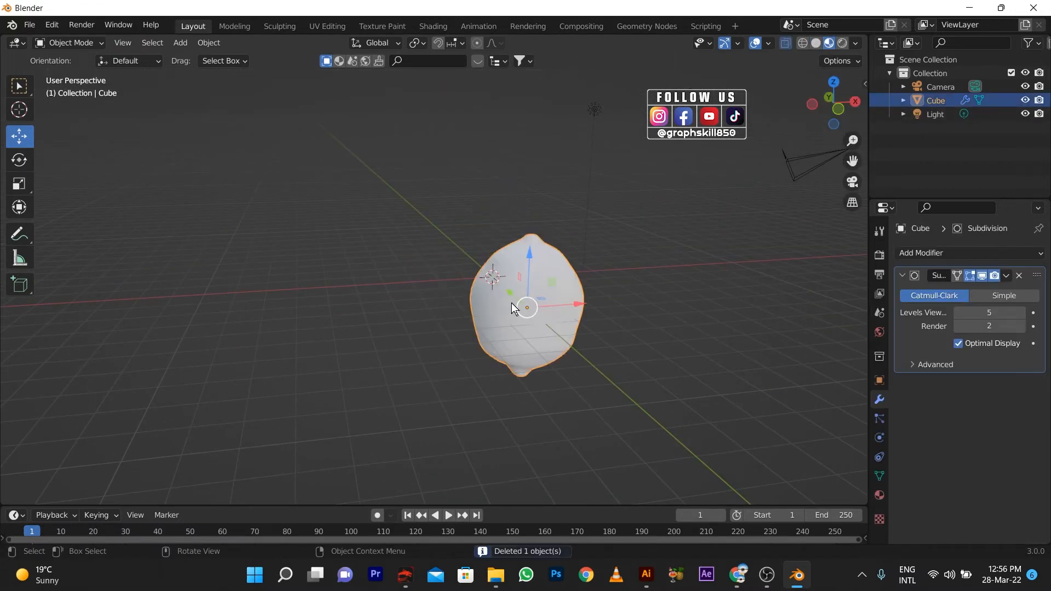
Step: In the UV Editing workspace's front view, scale the lemon's middle edge loop outward
{"action": "left_click", "coordinate": [323, 27]}
{"action": "key", "text": "KP_1"}
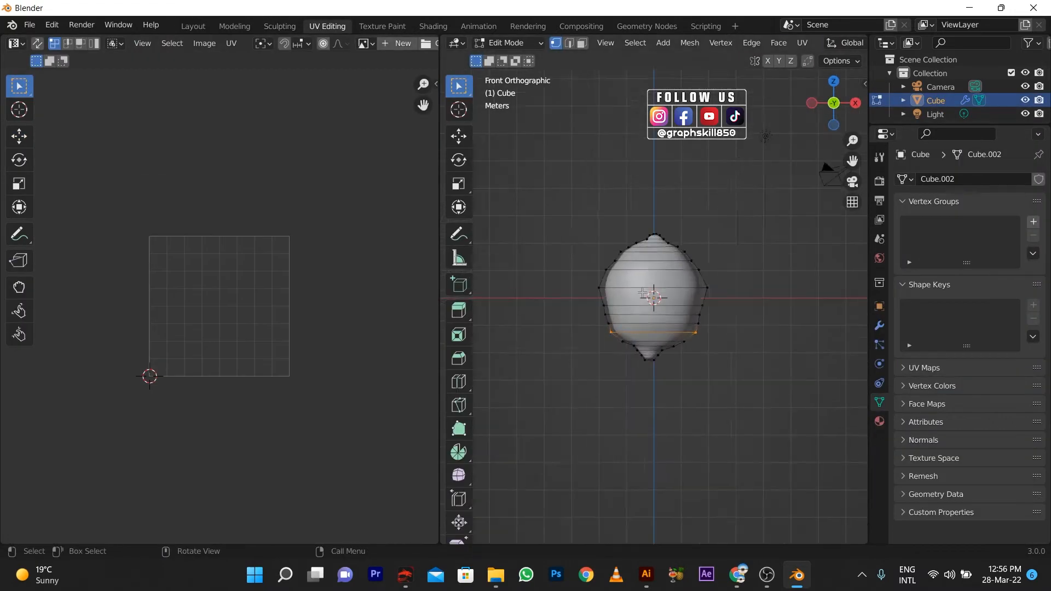
{"action": "left_click", "coordinate": [587, 281], "text": "alt"}
{"action": "key", "text": "s"}
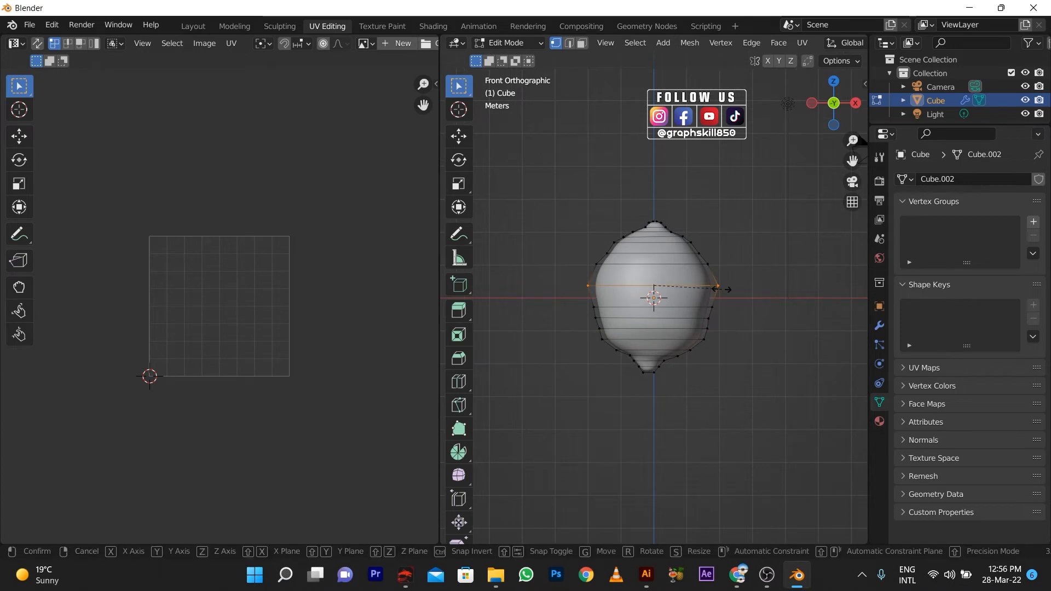
{"action": "left_click", "coordinate": [713, 290]}
{"action": "key", "text": "Tab"}
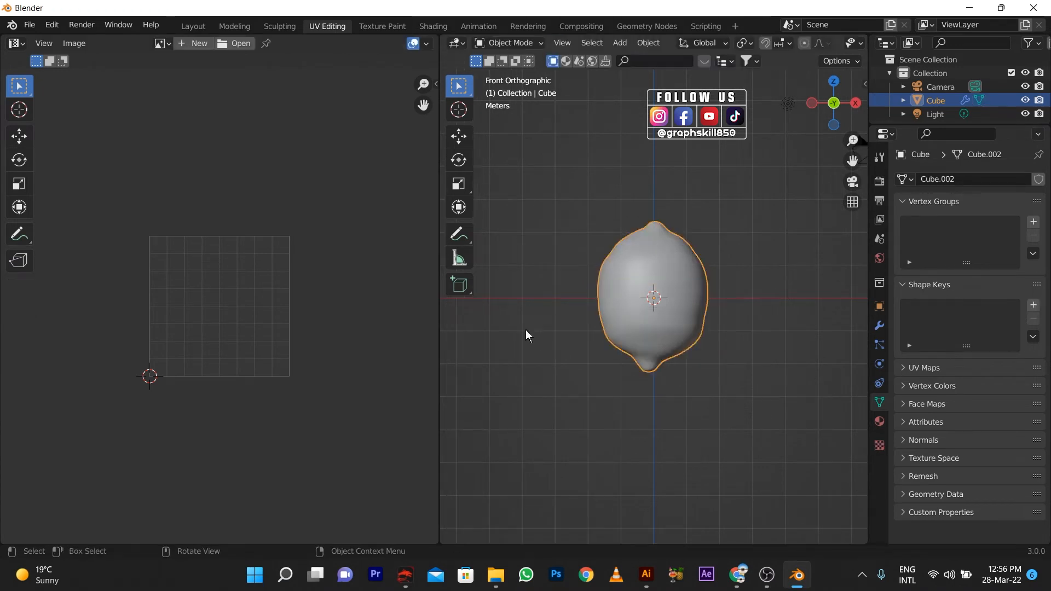
Step: Load the lemon photo from Downloads as the material's Base Color image texture and preview it on the model
{"action": "left_click", "coordinate": [879, 421]}
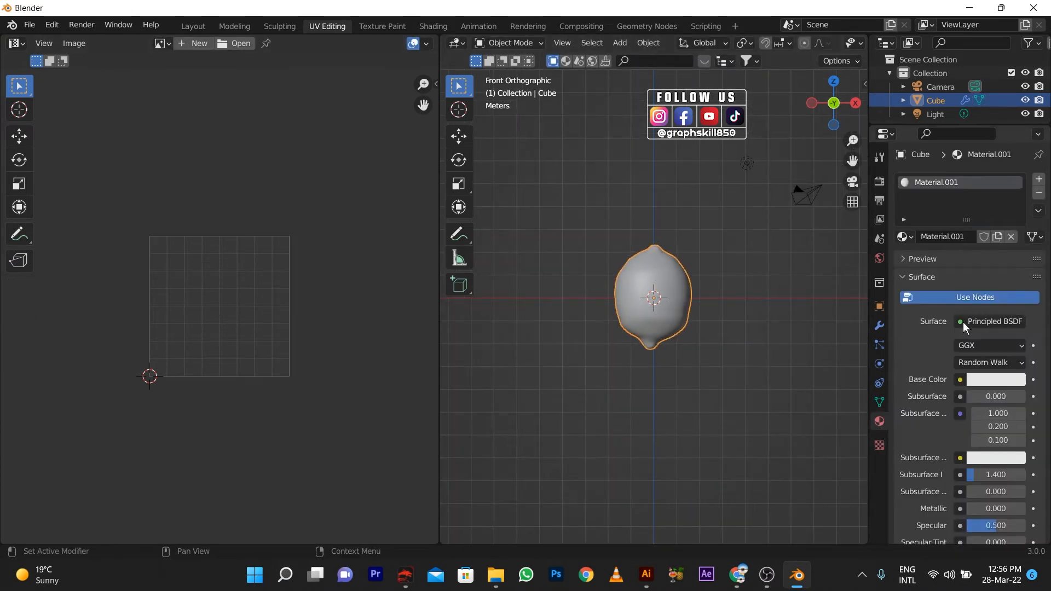
{"action": "left_click", "coordinate": [988, 378]}
{"action": "left_click", "coordinate": [674, 260]}
{"action": "left_click", "coordinate": [1013, 397]}
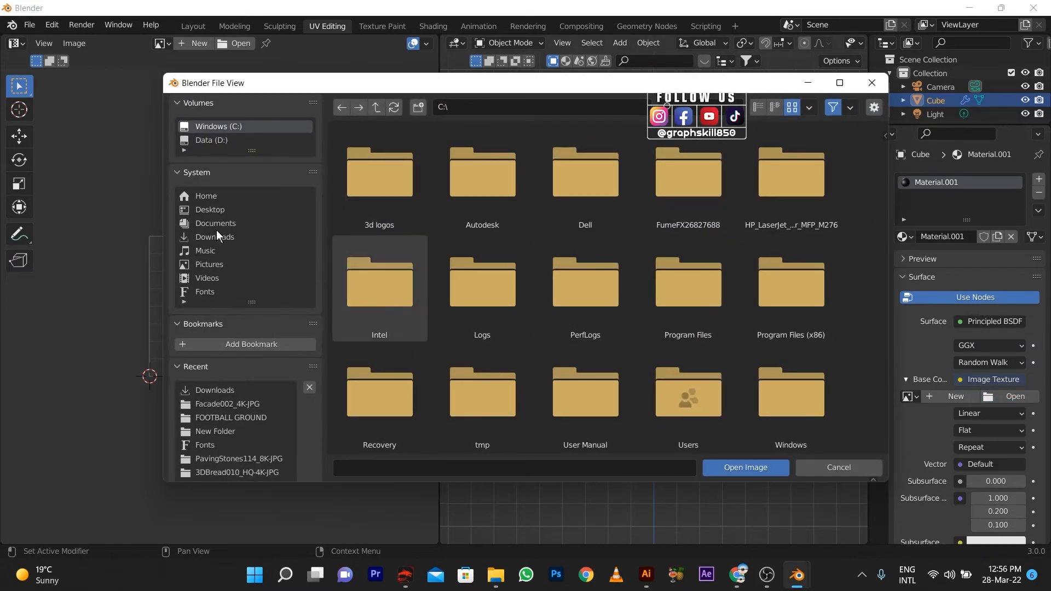
{"action": "left_click", "coordinate": [230, 238]}
{"action": "double_click", "coordinate": [660, 383]}
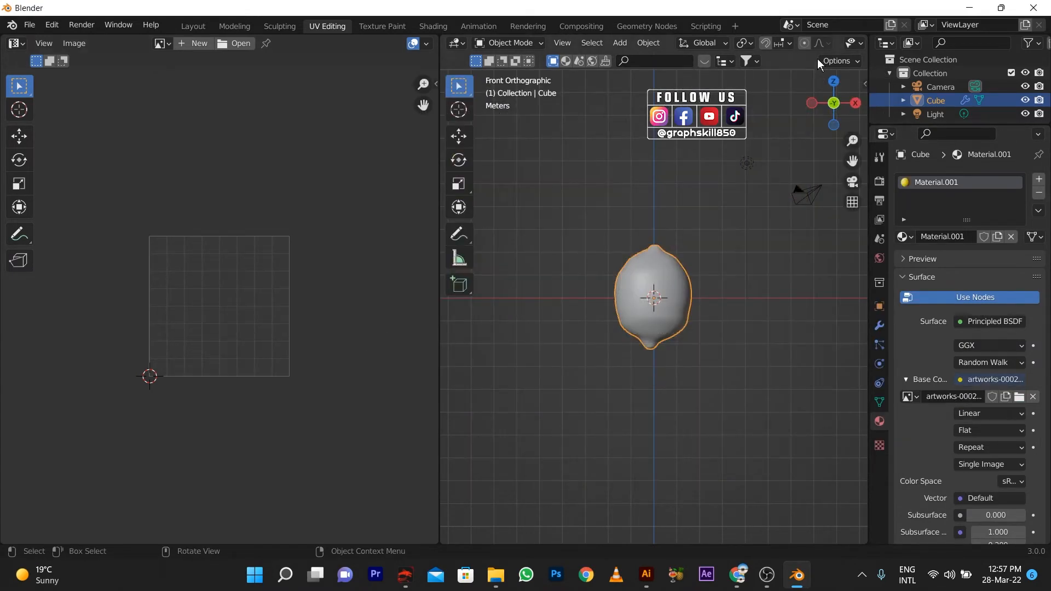
{"action": "key", "text": "z"}
{"action": "left_click", "coordinate": [698, 263]}
{"action": "scroll", "coordinate": [657, 285], "scroll_direction": "up", "scroll_amount": 3}
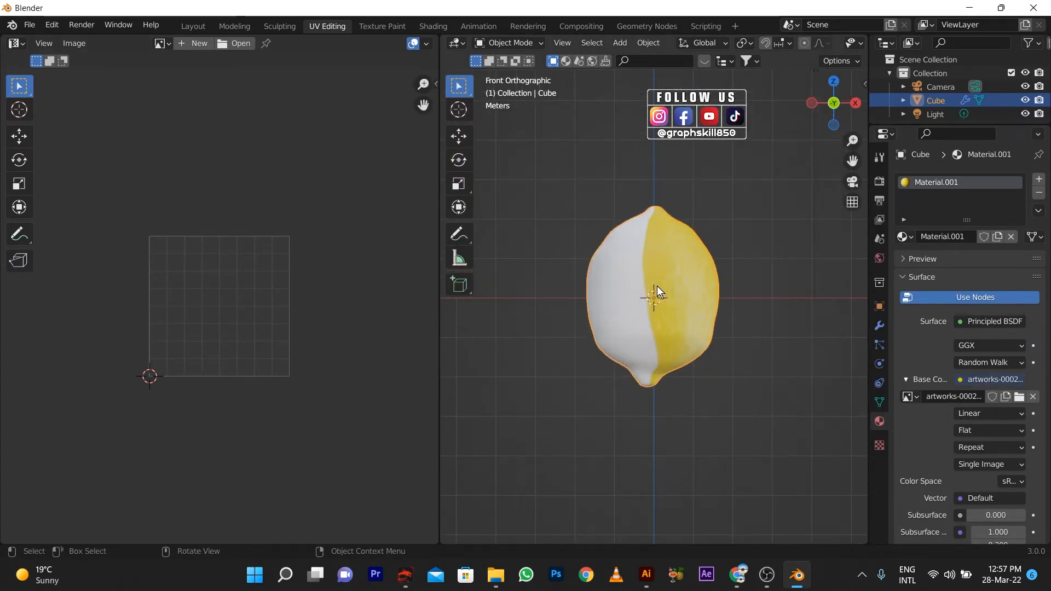
Step: Raise the Subdivision modifier's render levels and apply the modifier to the lemon in Object Mode
{"action": "key", "text": "Tab"}
{"action": "left_click", "coordinate": [879, 326]}
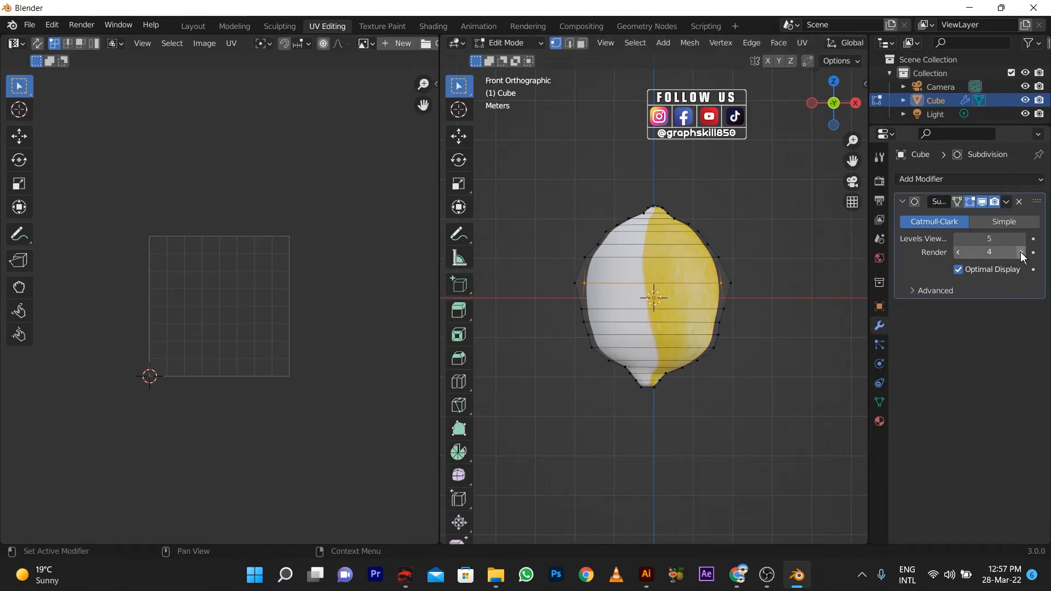
{"action": "left_click", "coordinate": [1005, 202]}
{"action": "key", "text": "Tab"}
{"action": "left_click", "coordinate": [1006, 202]}
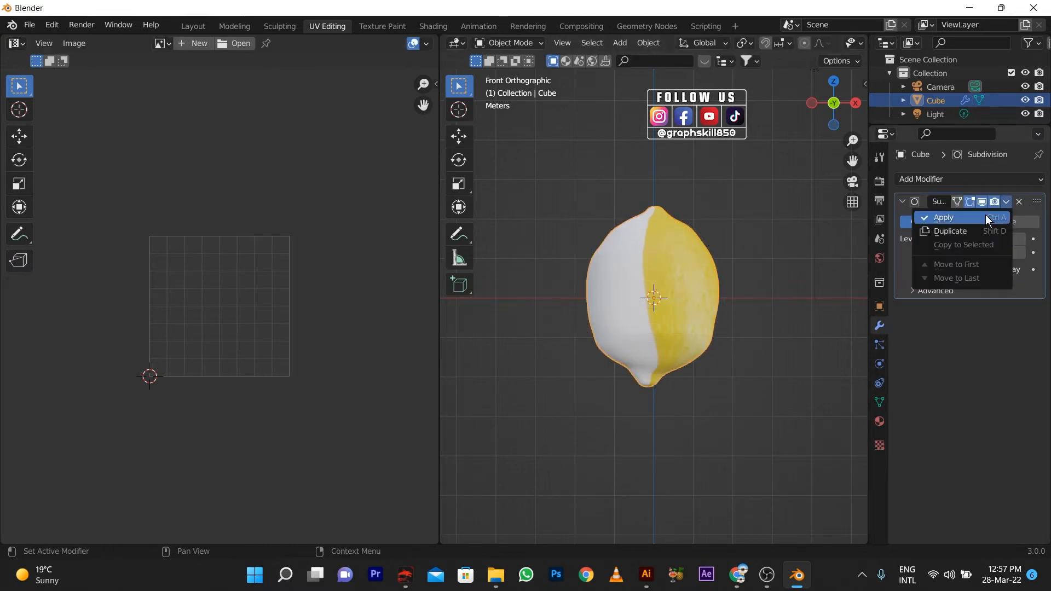
{"action": "left_click", "coordinate": [986, 218]}
Step: Select the whole lemon mesh and map its UVs with Project from View in the front view
{"action": "key", "text": "Tab"}
{"action": "left_click_drag", "start_coordinate": [640, 296], "coordinate": [765, 482]}
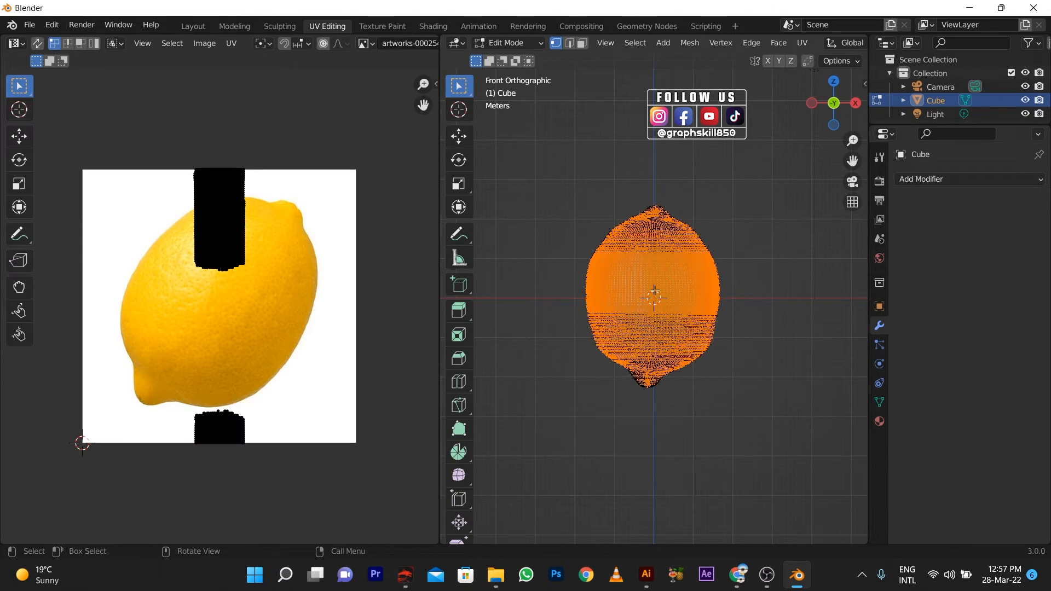
{"action": "key", "text": "u"}
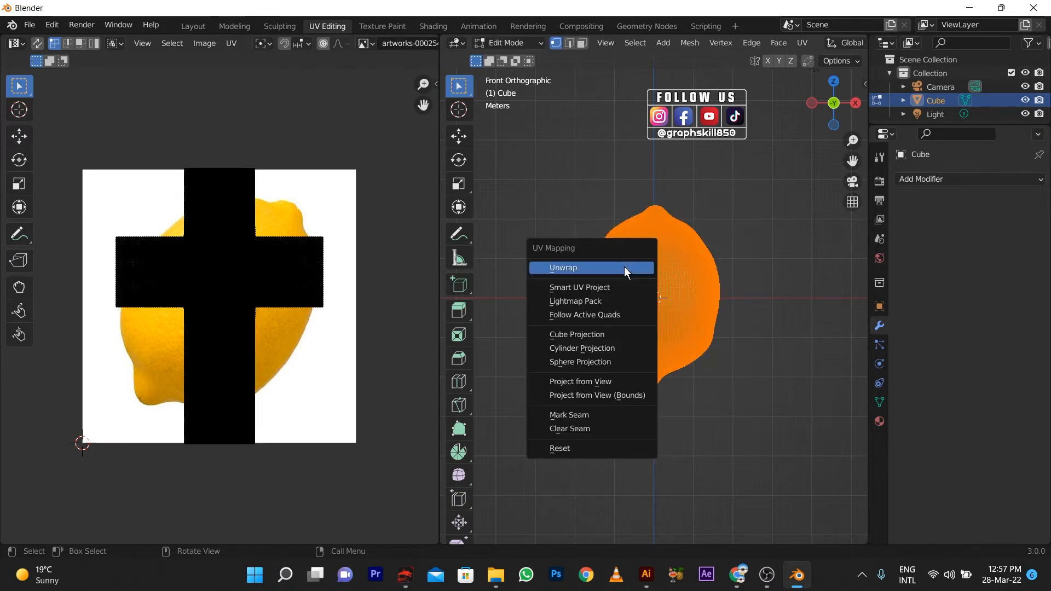
{"action": "left_click", "coordinate": [625, 269]}
{"action": "key", "text": "u"}
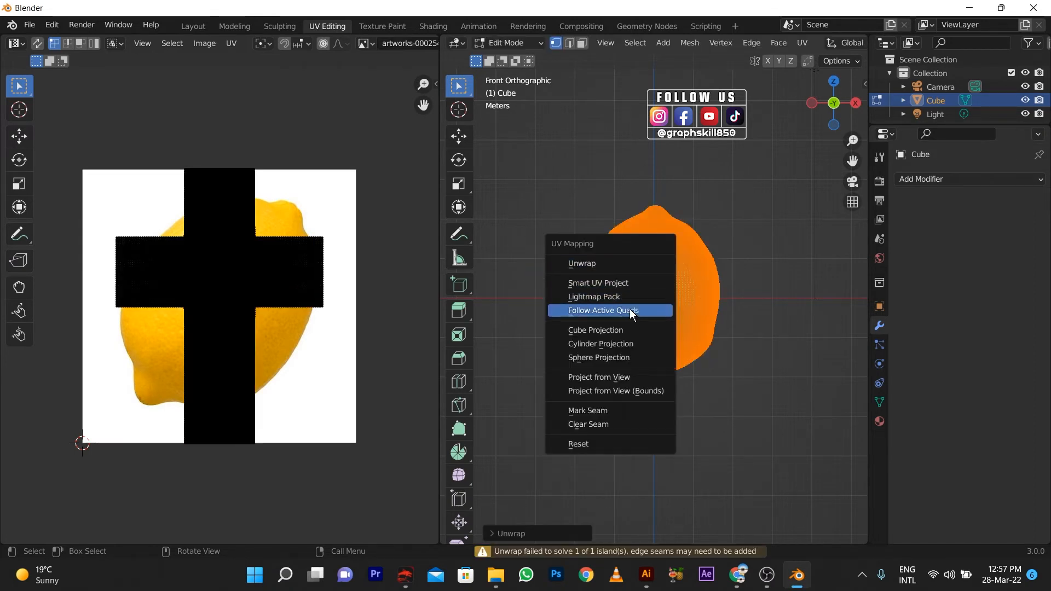
{"action": "left_click", "coordinate": [630, 375]}
Step: Rotate the lemon's UV island clockwise to match the tilt of the lemon in the texture photo
{"action": "left_click", "coordinate": [19, 159]}
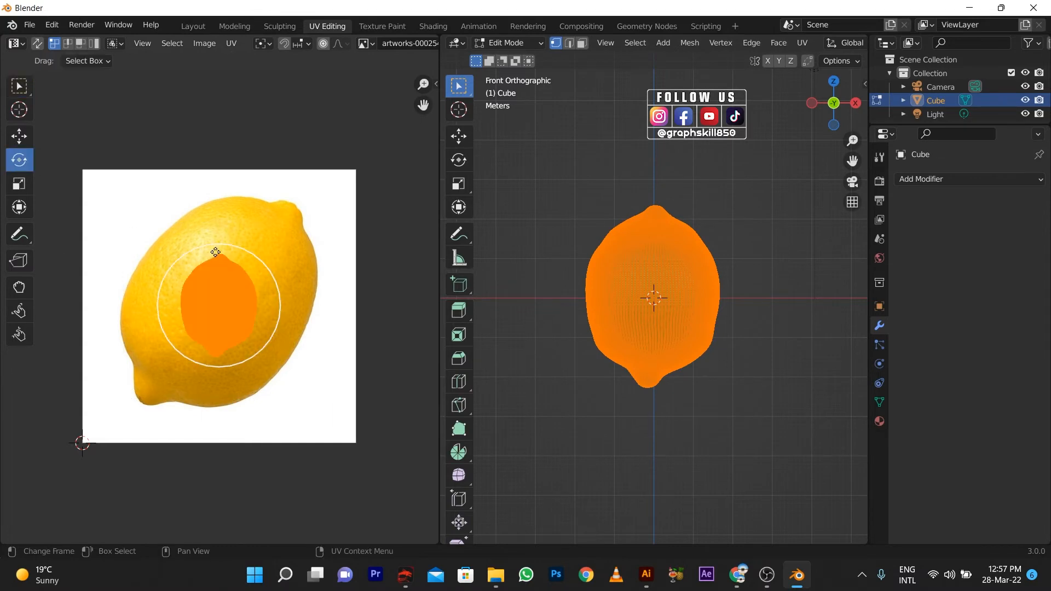
{"action": "left_click_drag", "start_coordinate": [217, 251], "coordinate": [207, 248]}
{"action": "left_click", "coordinate": [280, 264]}
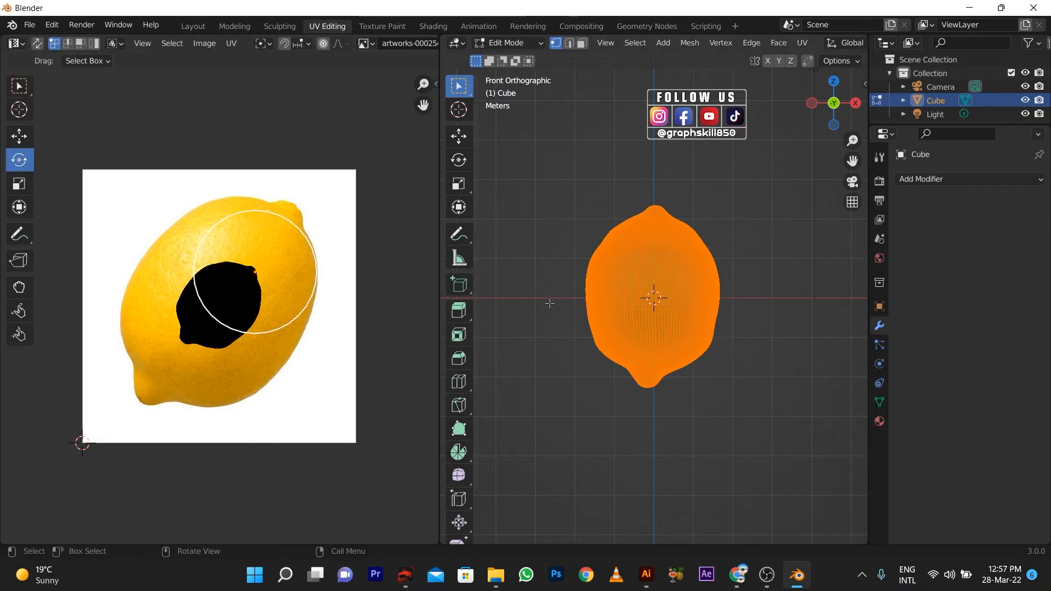
{"action": "key", "text": "Tab"}
{"action": "scroll", "coordinate": [640, 251], "scroll_direction": "up", "scroll_amount": 3}
Step: Select the whole lemon mesh and scale its UV island up to match the lemon in the texture photo
{"action": "key", "text": "Tab"}
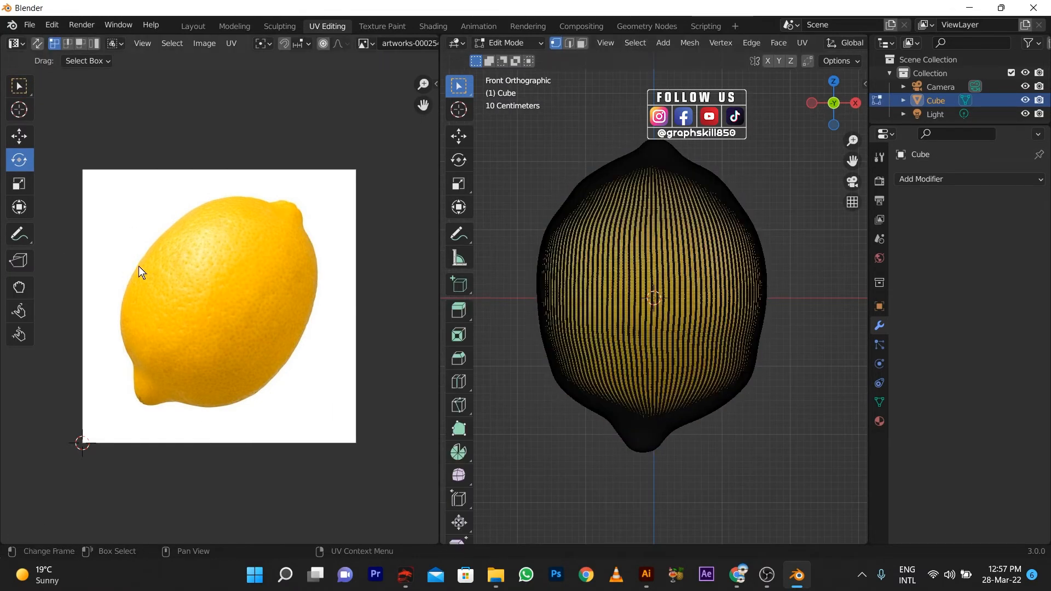
{"action": "key", "text": "a"}
{"action": "key", "text": "a"}
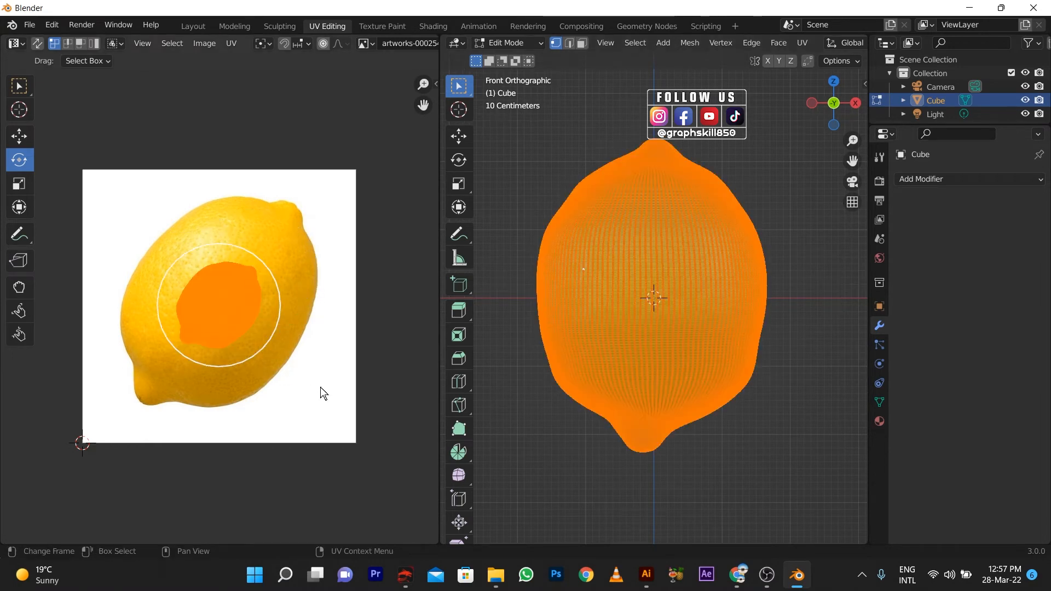
{"action": "key", "text": "s"}
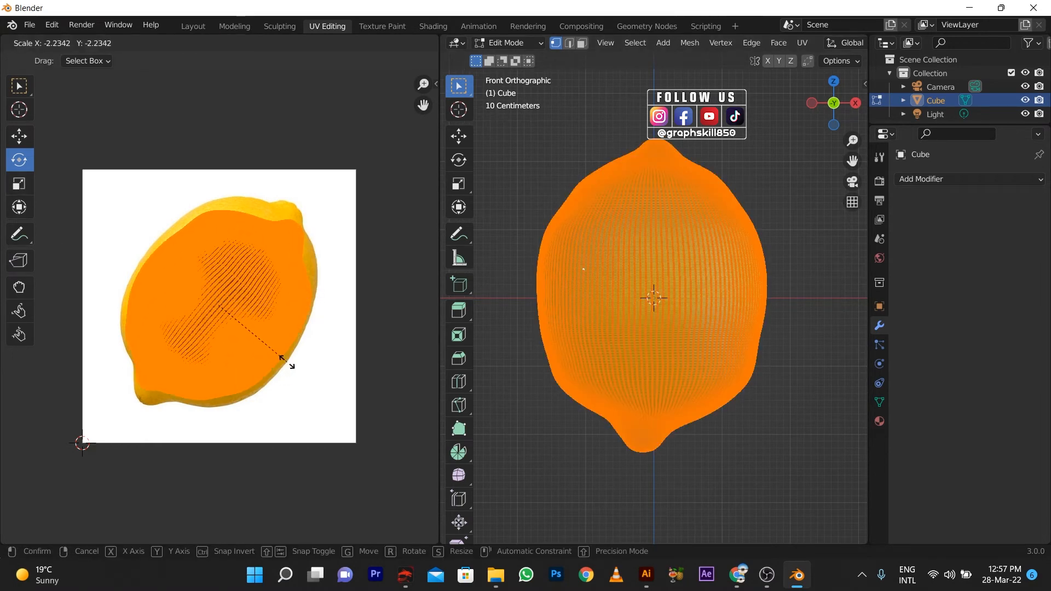
{"action": "left_click", "coordinate": [285, 366]}
{"action": "left_click_drag", "start_coordinate": [215, 247], "coordinate": [208, 238]}
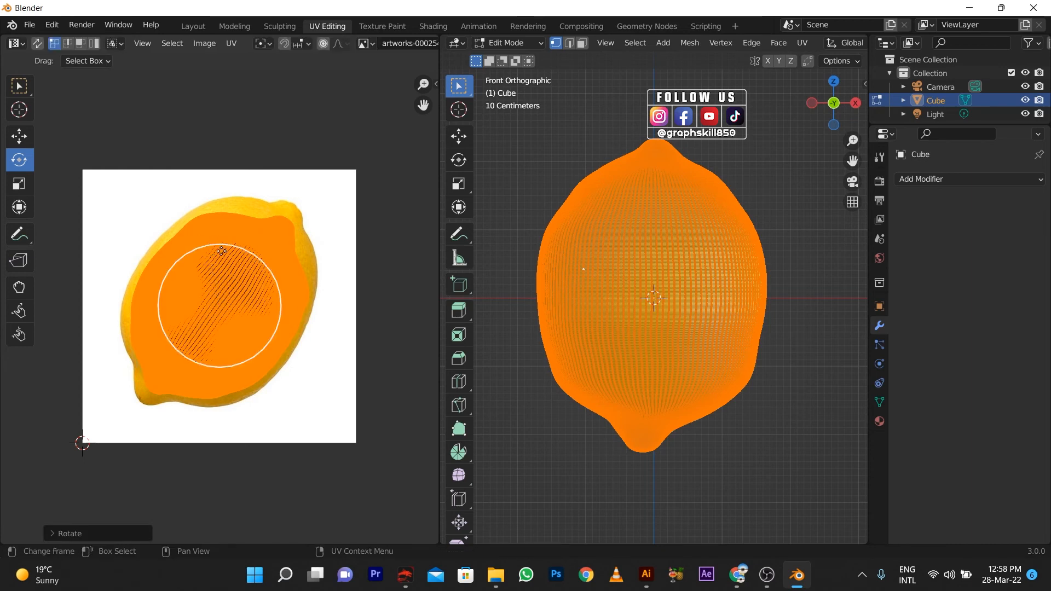
{"action": "key", "text": "s"}
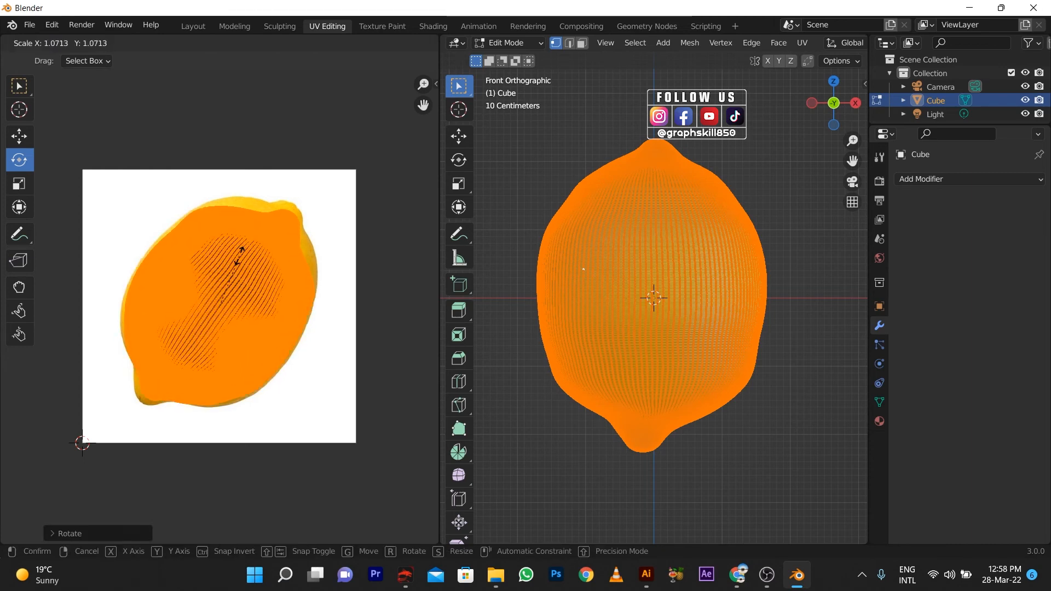
{"action": "left_click", "coordinate": [242, 263]}
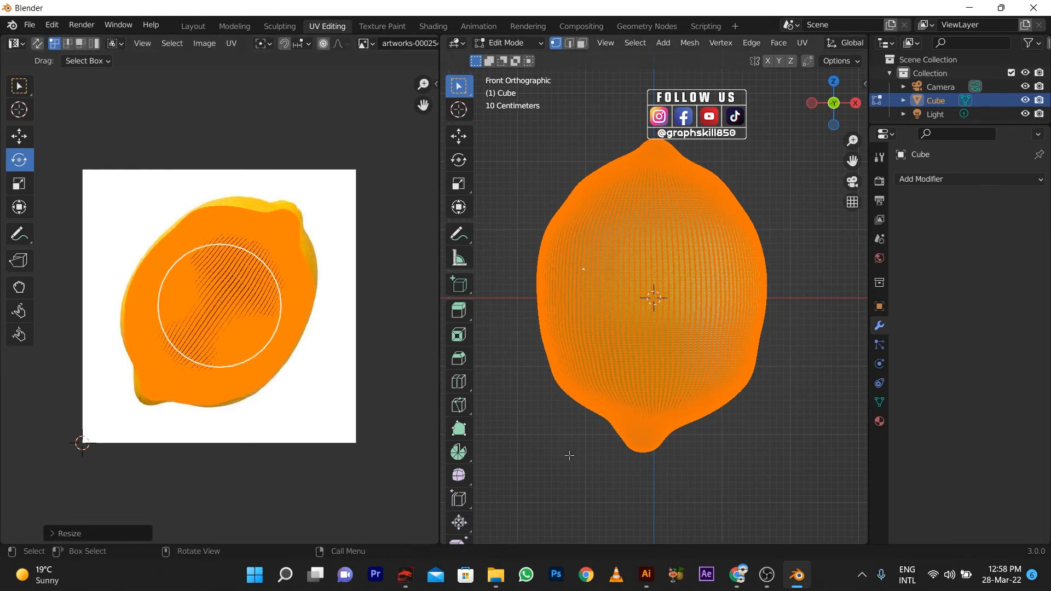
Step: Check the projected photo texture on the lemon in Object Mode from an angled view
{"action": "key", "text": "Tab"}
{"action": "middle_click_drag", "start_coordinate": [605, 381], "coordinate": [518, 370]}
{"action": "scroll", "coordinate": [688, 366], "scroll_direction": "down", "scroll_amount": 5}
{"action": "key", "text": "KP_0"}
{"action": "key", "text": "Tab"}
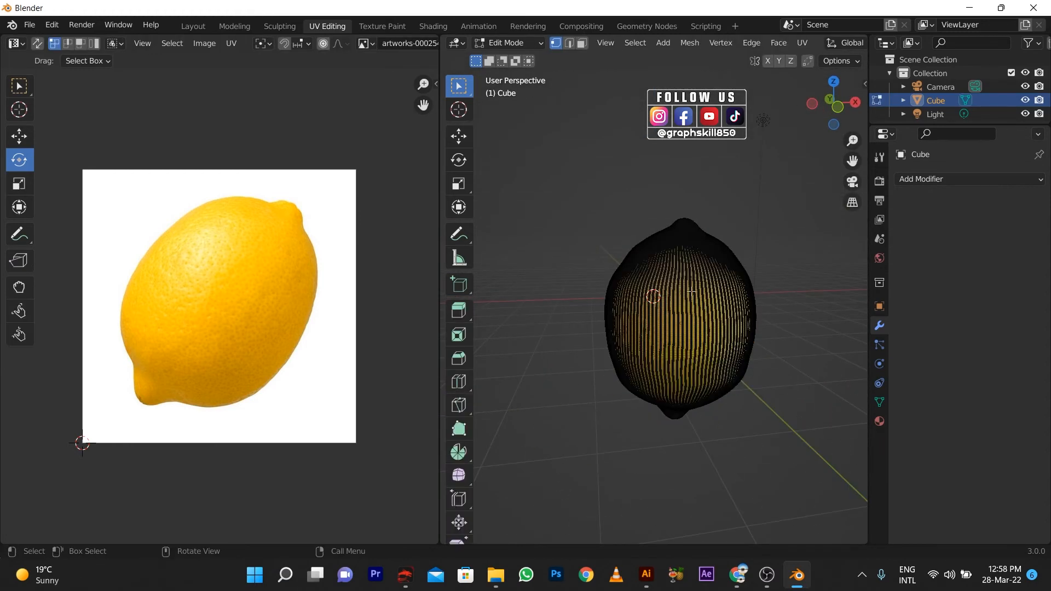
{"action": "key", "text": "Tab"}
{"action": "key", "text": "Tab"}
Step: Mark a seam along a vertical edge loop running around the lemon in edge select mode
{"action": "key", "text": "2"}
{"action": "scroll", "coordinate": [633, 344], "scroll_direction": "up", "scroll_amount": 5}
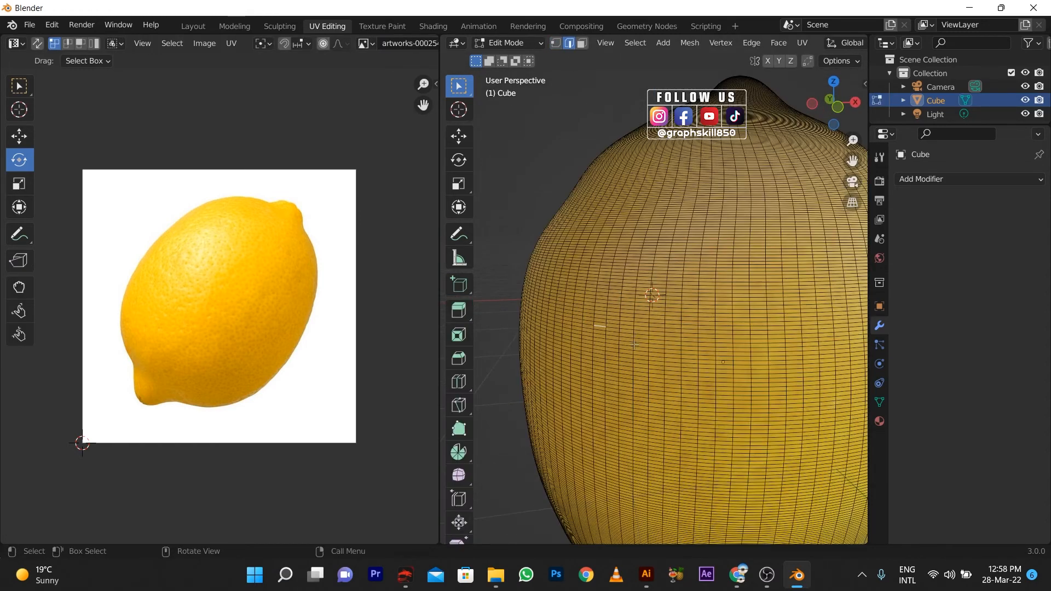
{"action": "scroll", "coordinate": [608, 300], "scroll_direction": "up", "scroll_amount": 5}
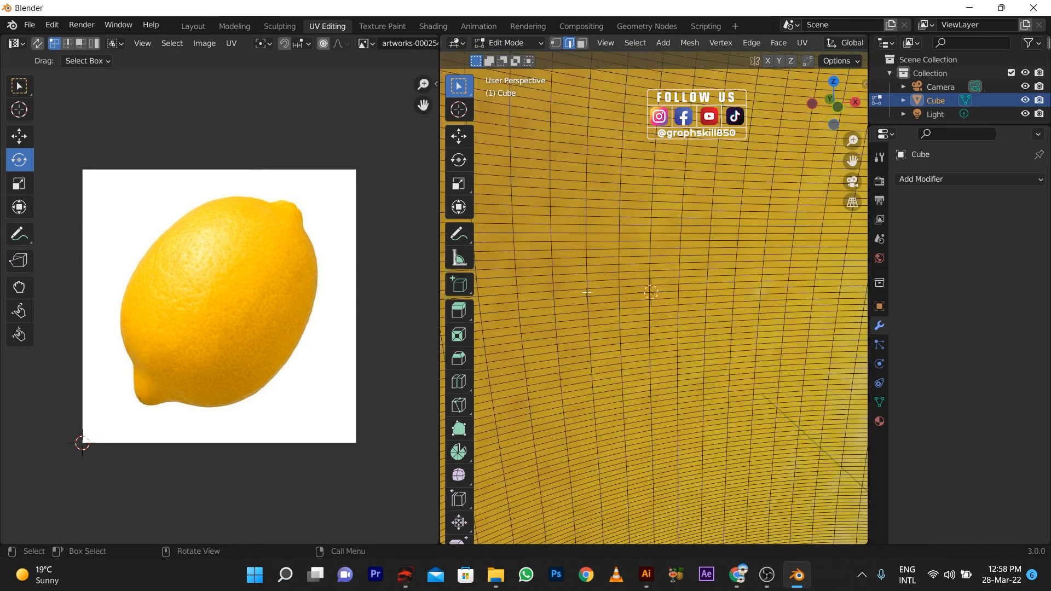
{"action": "scroll", "coordinate": [587, 280], "scroll_direction": "down", "scroll_amount": 8}
{"action": "middle_click_drag", "start_coordinate": [587, 280], "coordinate": [616, 297]}
{"action": "right_click", "coordinate": [617, 298]}
{"action": "left_click", "coordinate": [567, 392]}
Step: Select the whole lemon in the right view, try Unwrap, and replace that mapping with Project from View
{"action": "key", "text": "KP_1"}
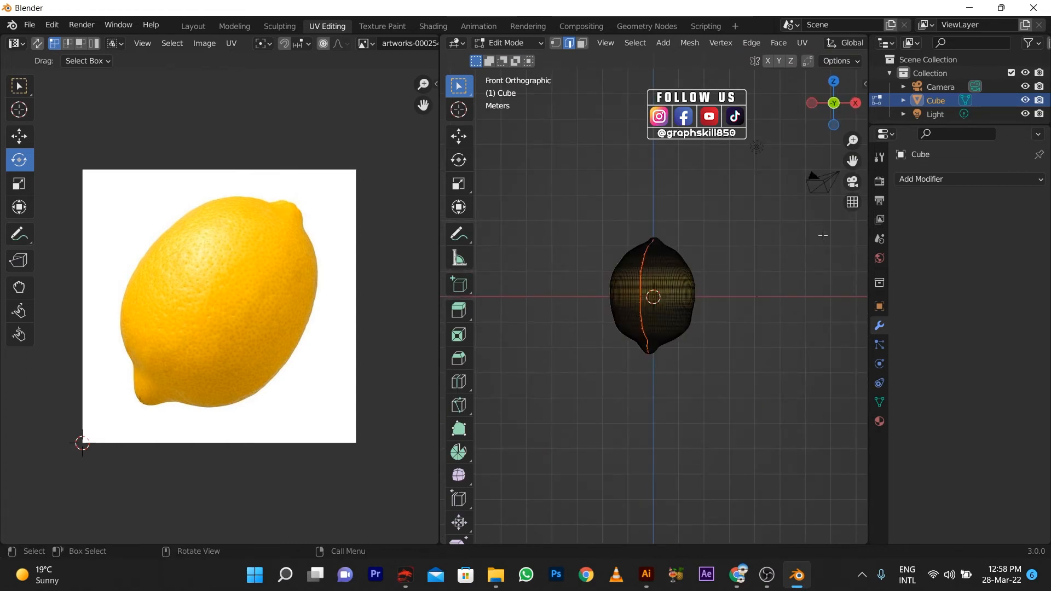
{"action": "left_click", "coordinate": [855, 103]}
{"action": "middle_click_drag", "start_coordinate": [580, 329], "coordinate": [690, 321], "text": "shift"}
{"action": "scroll", "coordinate": [683, 279], "scroll_direction": "up", "scroll_amount": 2}
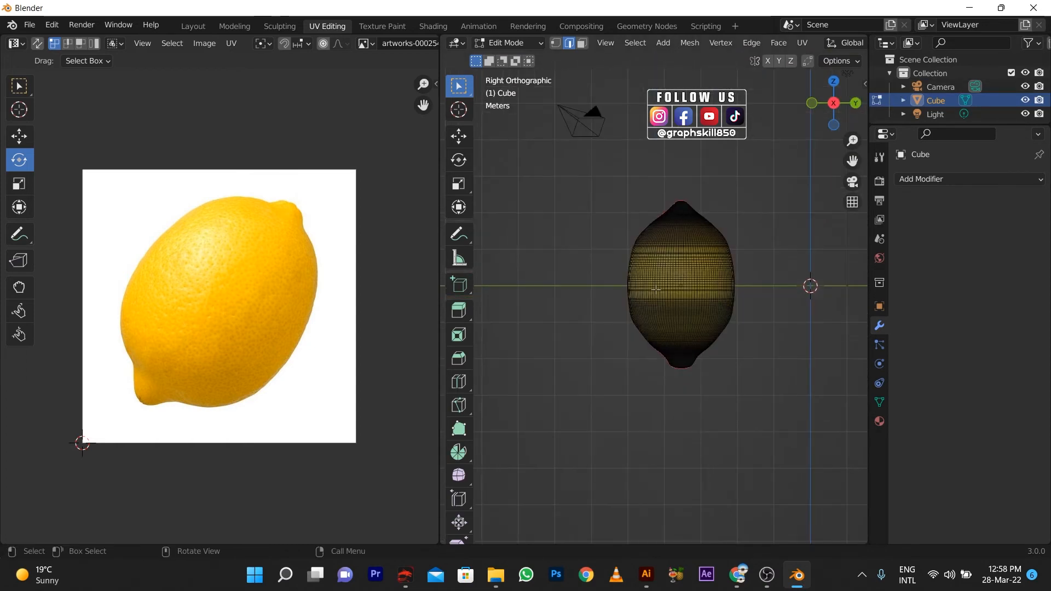
{"action": "key", "text": "a"}
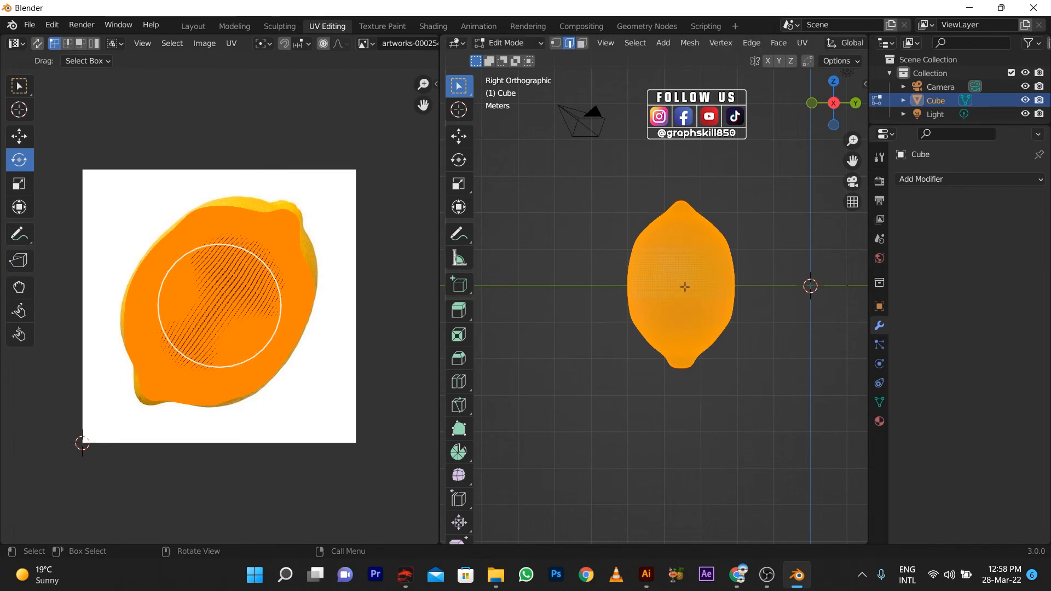
{"action": "key", "text": "u"}
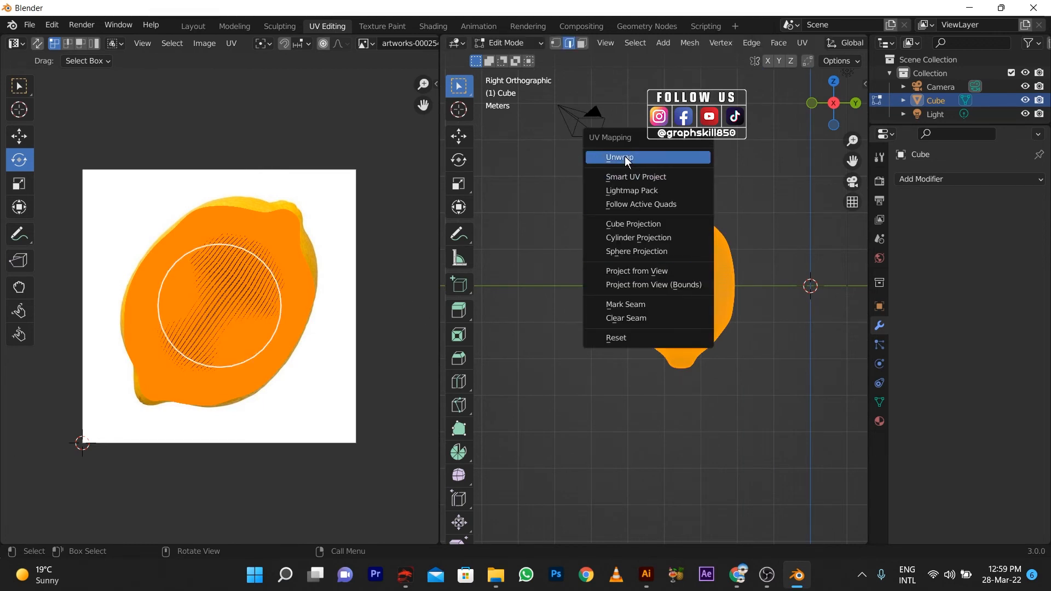
{"action": "left_click", "coordinate": [626, 158]}
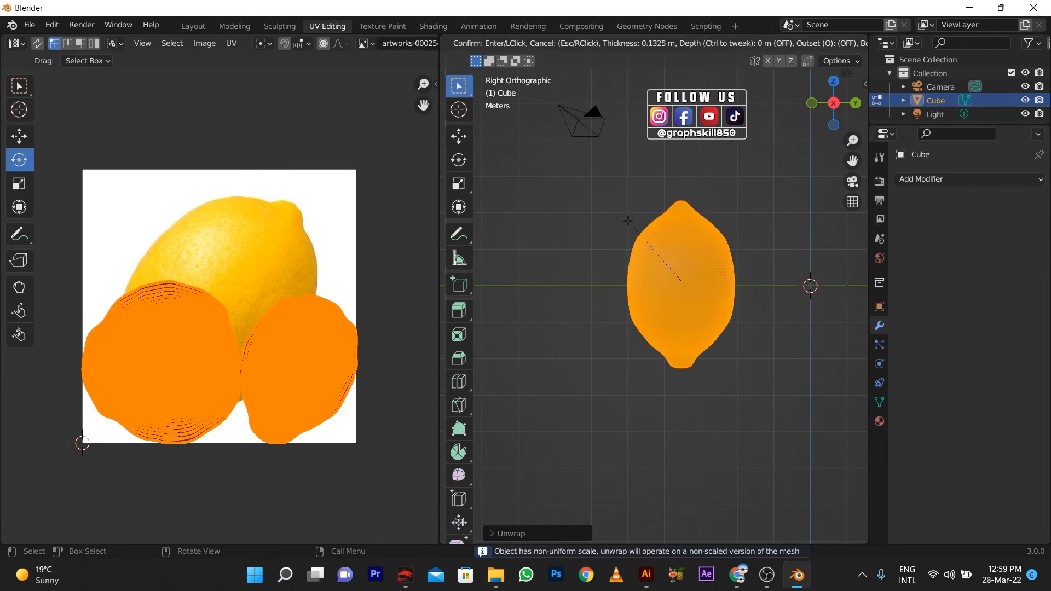
{"action": "key", "text": "Escape"}
{"action": "key", "text": "u"}
{"action": "left_click", "coordinate": [592, 356]}
Step: Rotate, scale and move the side-projected UV island so it lies over the tilted lemon in the photo
{"action": "left_click_drag", "start_coordinate": [271, 258], "coordinate": [312, 298]}
{"action": "key", "text": "s"}
{"action": "left_click", "coordinate": [60, 200]}
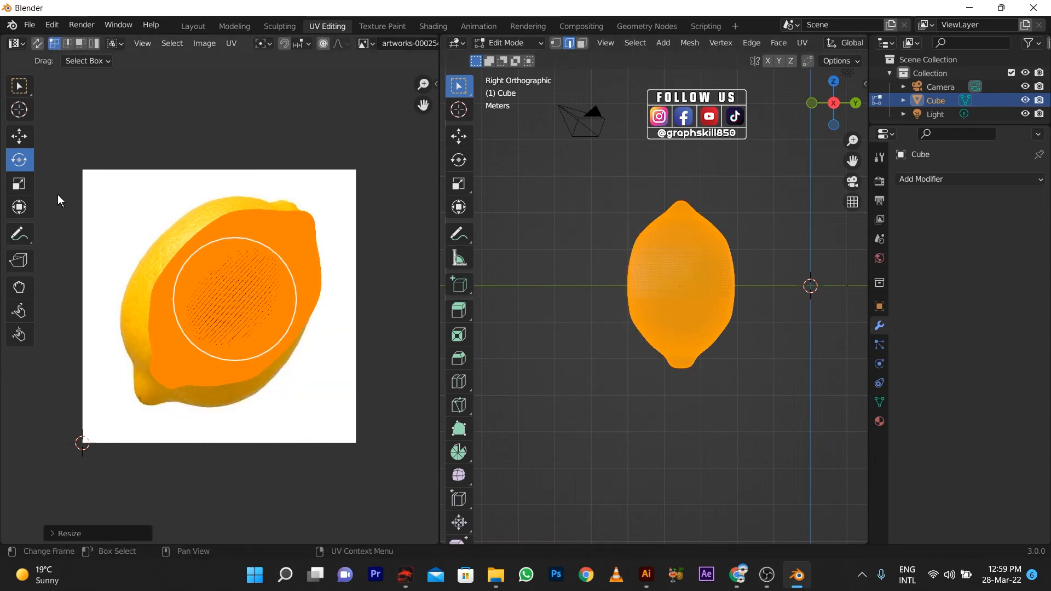
{"action": "key", "text": "g"}
{"action": "left_click", "coordinate": [247, 301]}
{"action": "key", "text": "r"}
{"action": "left_click", "coordinate": [361, 264]}
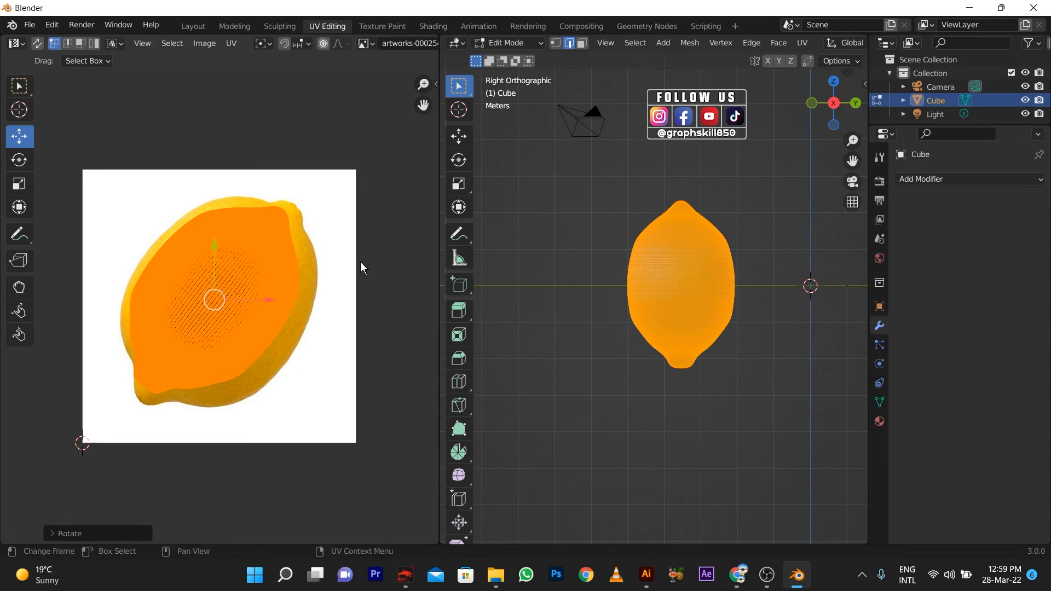
Step: Scale and nudge the UV island to fill the photo lemon's outline, and check the texture in Object Mode
{"action": "left_click_drag", "start_coordinate": [256, 299], "coordinate": [268, 298]}
{"action": "key", "text": "ctrl+z"}
{"action": "key", "text": "s"}
{"action": "left_click", "coordinate": [272, 298]}
{"action": "left_click", "coordinate": [223, 256]}
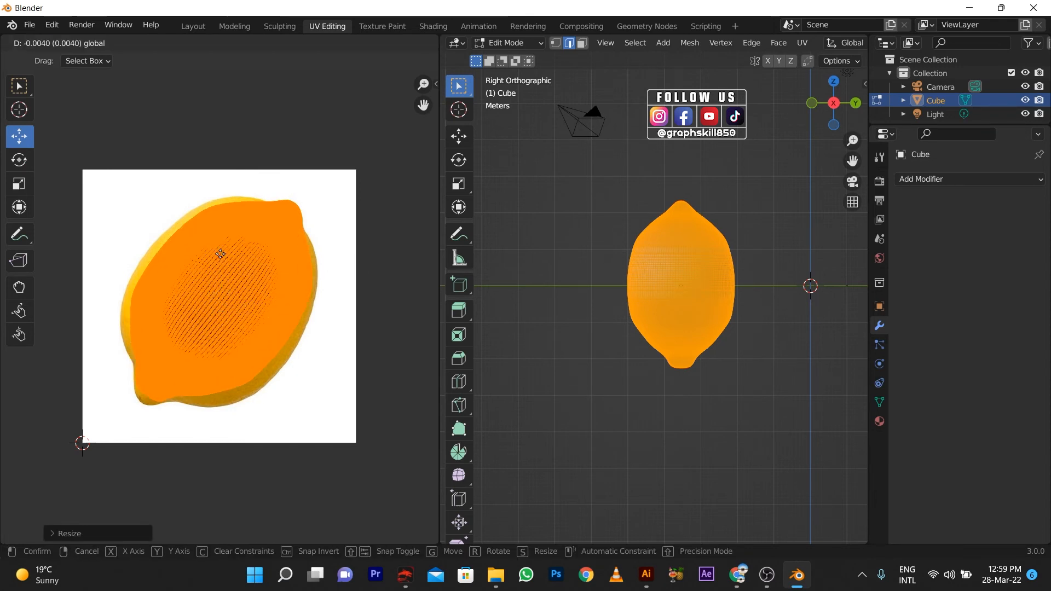
{"action": "key", "text": "s"}
{"action": "left_click", "coordinate": [272, 300]}
{"action": "key", "text": "Tab"}
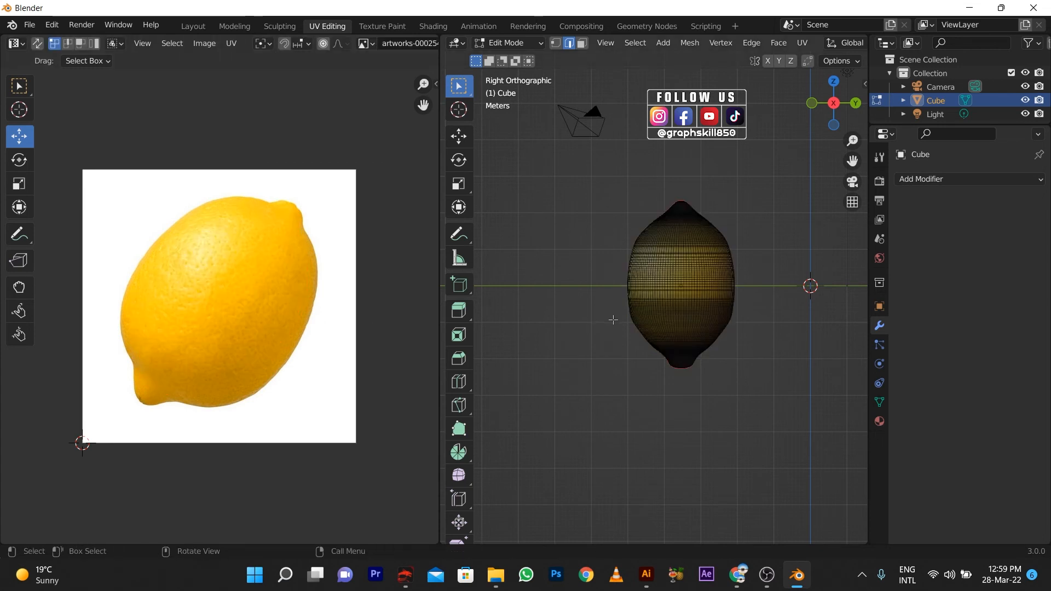
{"action": "middle_click_drag", "start_coordinate": [615, 317], "coordinate": [581, 330]}
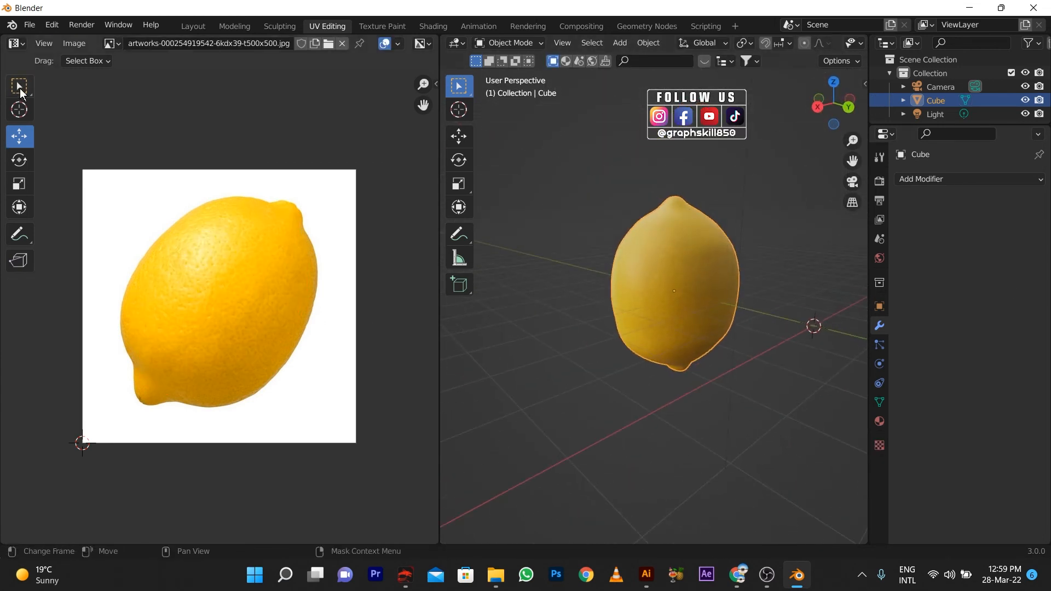
Step: Switch to the Layout workspace and raise the lemon along the Z axis
{"action": "left_click", "coordinate": [150, 25]}
{"action": "left_click", "coordinate": [193, 26]}
{"action": "mouse_move", "coordinate": [514, 268]}
{"action": "middle_mouse_down"}
{"action": "mouse_move", "coordinate": [597, 279]}
{"action": "mouse_move", "coordinate": [514, 272]}
{"action": "middle_mouse_up"}
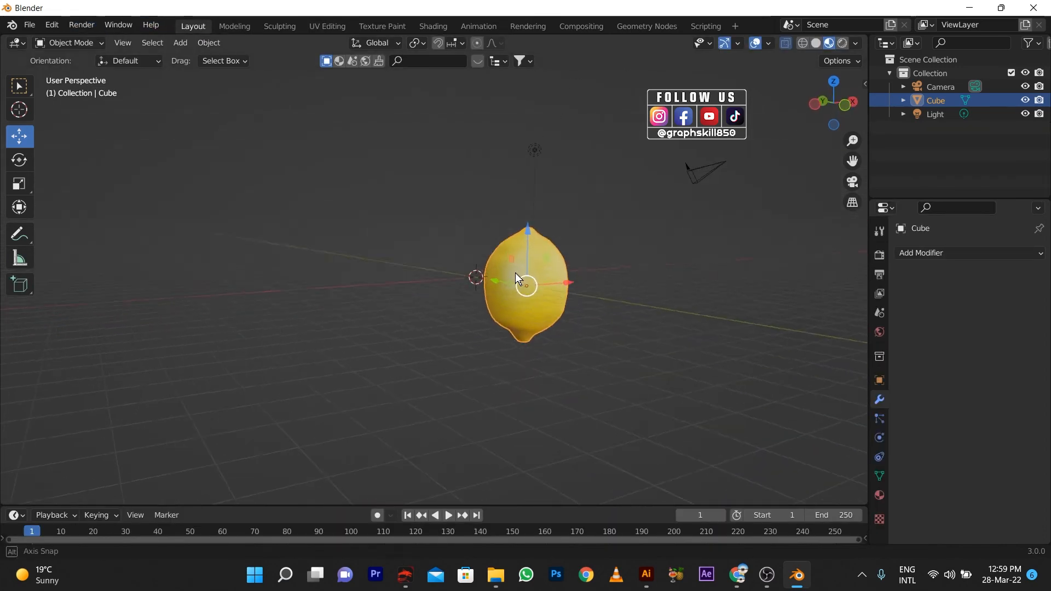
{"action": "left_click_drag", "start_coordinate": [523, 245], "coordinate": [525, 197]}
Step: Add a mesh plane and scale it up as a ground surface beneath the lemon
{"action": "key", "text": "shift+a"}
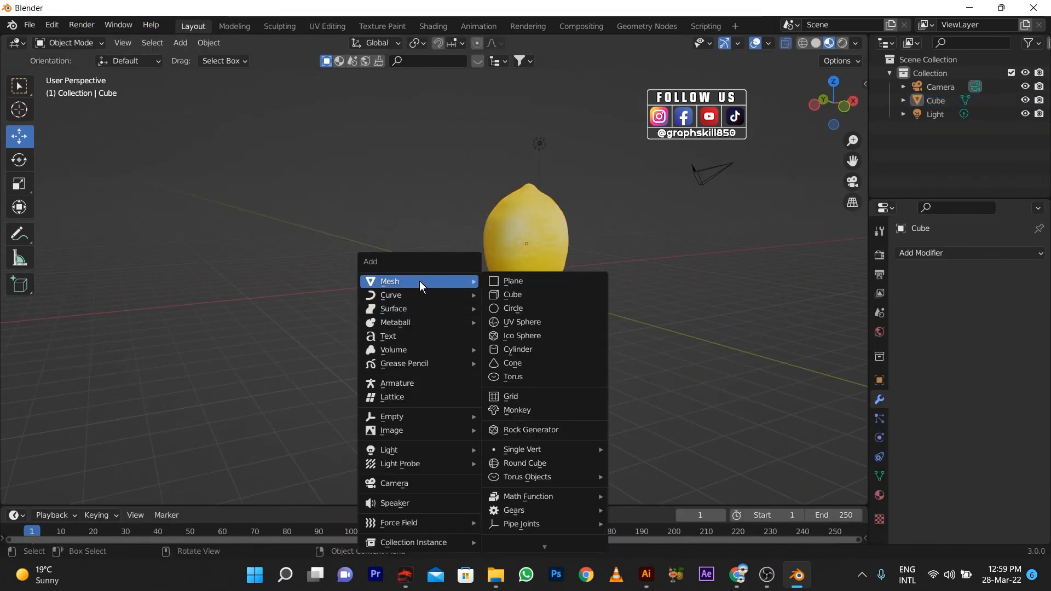
{"action": "left_click", "coordinate": [511, 280]}
{"action": "key", "text": "s"}
{"action": "left_click", "coordinate": [257, 399]}
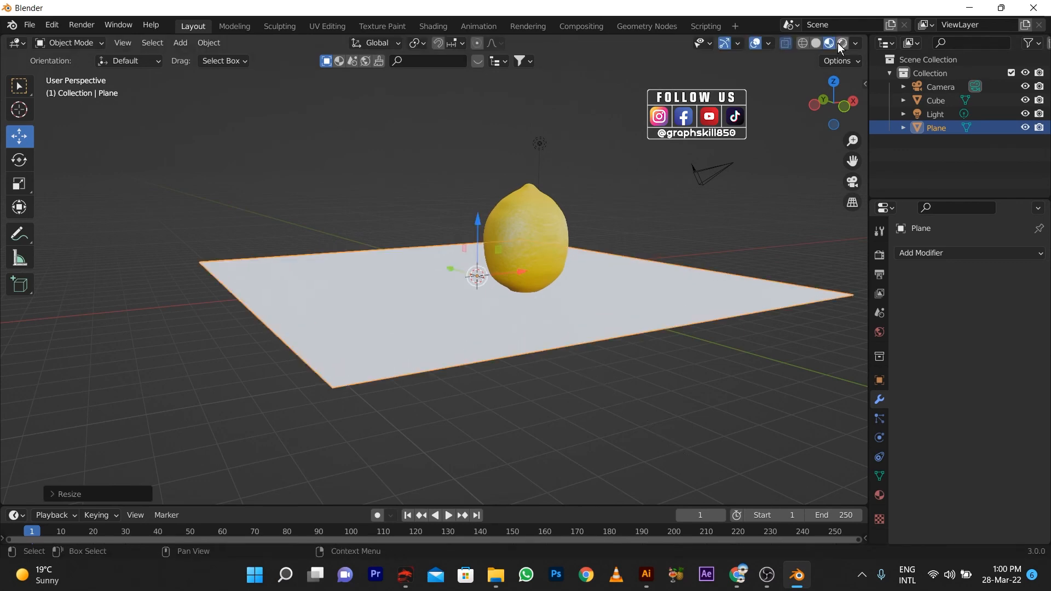
Step: Switch the viewport to Rendered shading and inspect the lemon, its shadow and the light on the plane
{"action": "left_click", "coordinate": [841, 43]}
{"action": "scroll", "coordinate": [485, 259], "scroll_direction": "up", "scroll_amount": 2}
{"action": "left_click", "coordinate": [577, 94]}
{"action": "scroll", "coordinate": [553, 262], "scroll_direction": "down", "scroll_amount": 2}
{"action": "middle_click_drag", "start_coordinate": [550, 268], "coordinate": [864, 276]}
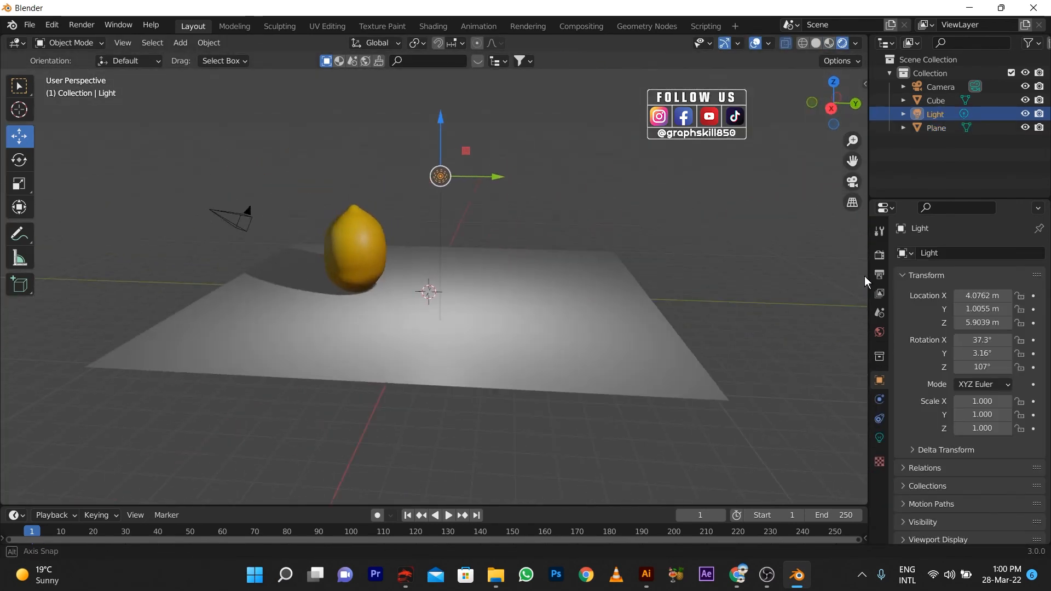
{"action": "left_click", "coordinate": [343, 244]}
{"action": "middle_click_drag", "start_coordinate": [343, 245], "coordinate": [416, 311], "text": "shift"}
{"action": "scroll", "coordinate": [416, 320], "scroll_direction": "up", "scroll_amount": 5}
{"action": "scroll", "coordinate": [416, 323], "scroll_direction": "down", "scroll_amount": 2}
{"action": "left_click", "coordinate": [553, 339]}
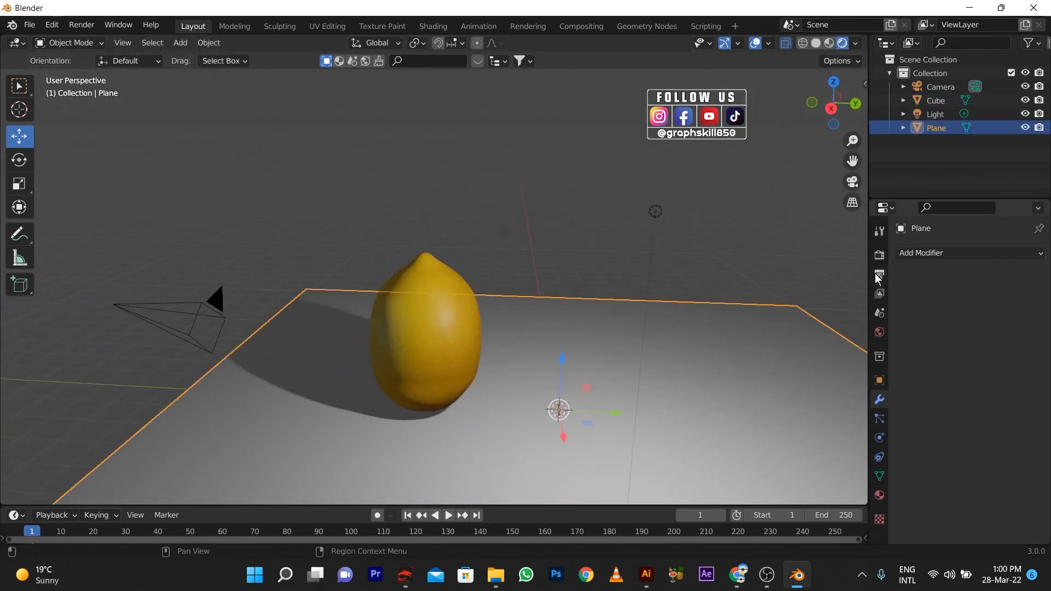
Step: Set the render engine to Cycles and the render device to GPU Compute
{"action": "left_click", "coordinate": [879, 256]}
{"action": "left_click", "coordinate": [958, 255]}
{"action": "left_click", "coordinate": [979, 298]}
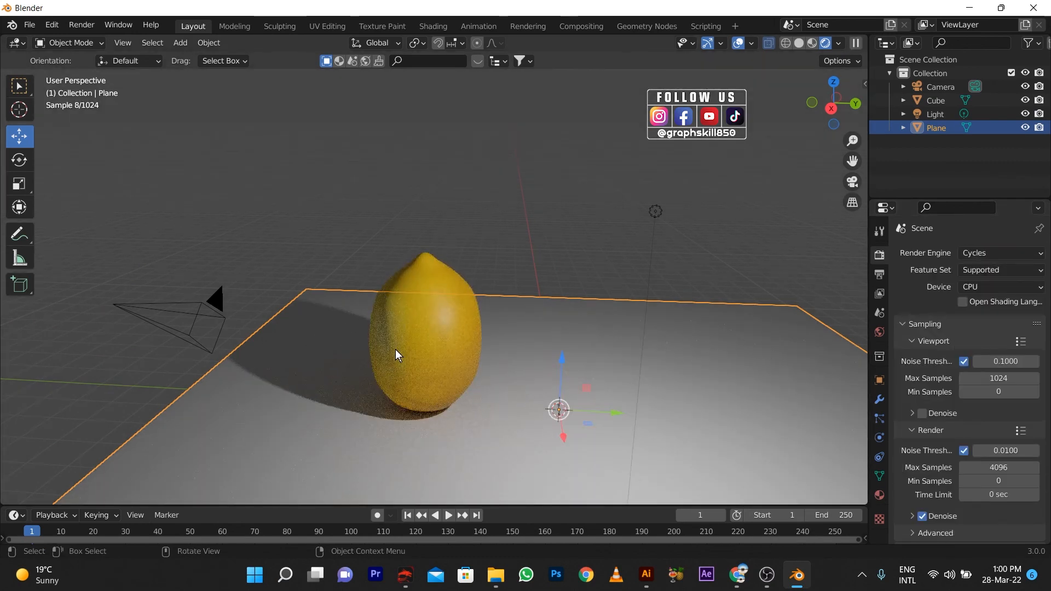
{"action": "left_click", "coordinate": [395, 349]}
{"action": "left_click", "coordinate": [1001, 287]}
{"action": "left_click", "coordinate": [983, 317]}
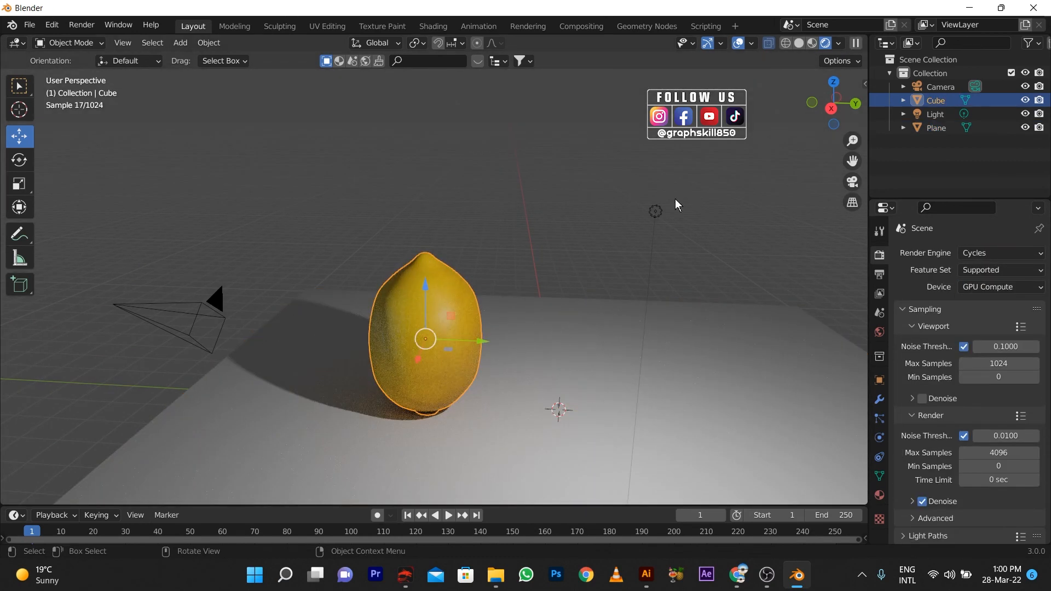
Step: Give the point light a pale yellow color and 5000 W of power, and raise it along the Z axis
{"action": "left_click", "coordinate": [656, 211]}
{"action": "left_click", "coordinate": [880, 439]}
{"action": "left_click", "coordinate": [1001, 336]}
{"action": "left_click", "coordinate": [934, 216]}
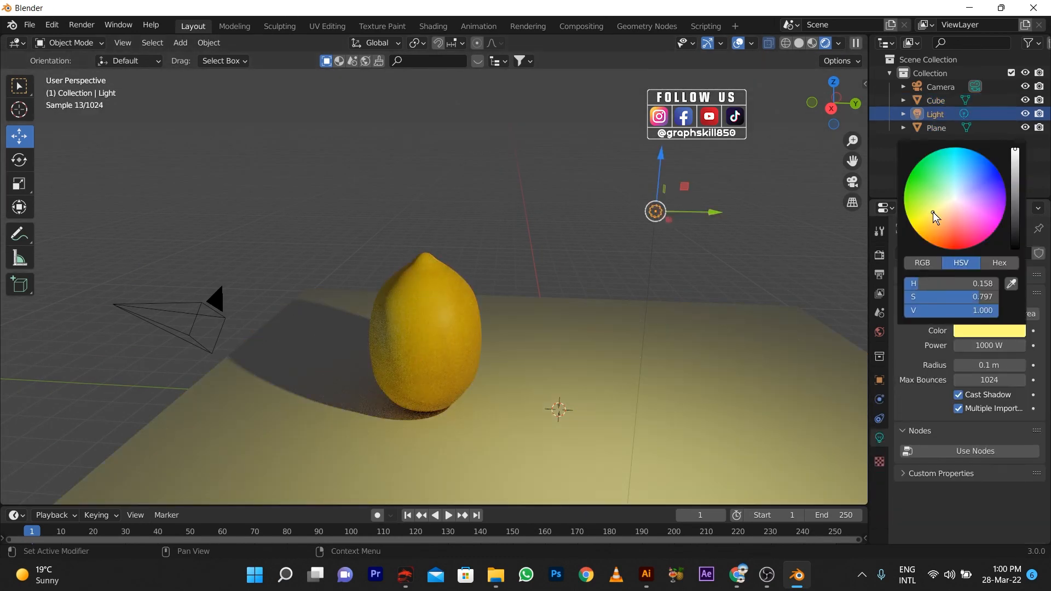
{"action": "left_click_drag", "start_coordinate": [990, 344], "coordinate": [1018, 345]}
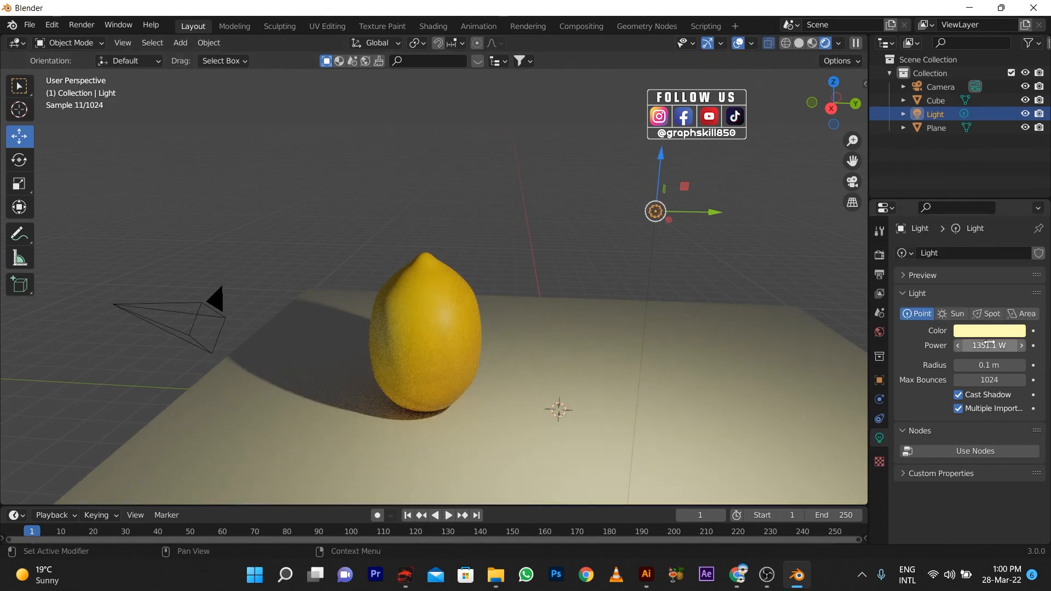
{"action": "key", "text": "Return"}
{"action": "left_click", "coordinate": [271, 221]}
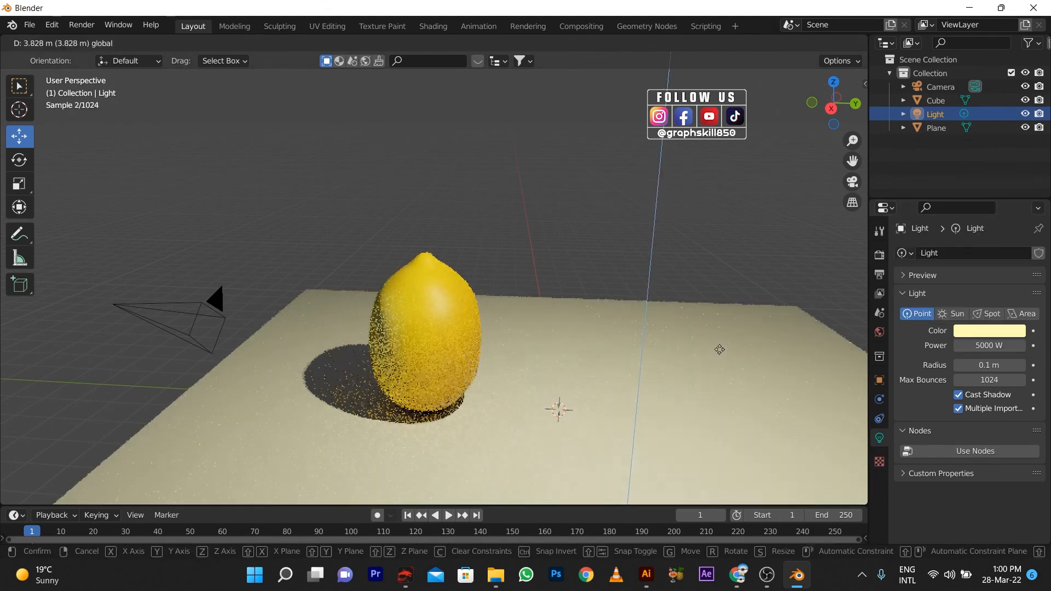
Step: Switch the render engine to Eevee
{"action": "left_click", "coordinate": [879, 254]}
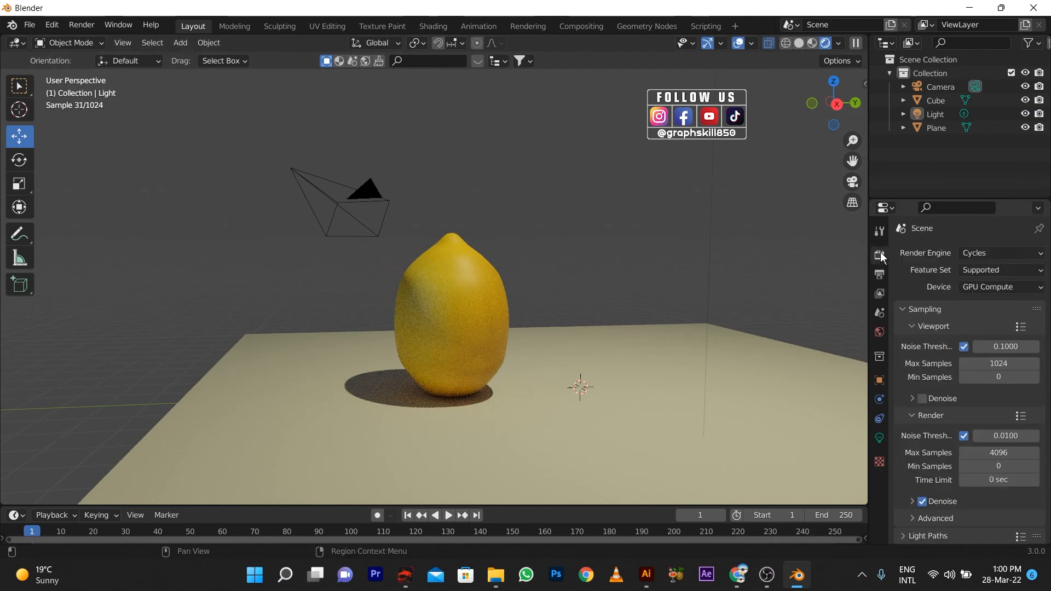
{"action": "left_click", "coordinate": [1001, 253]}
{"action": "left_click", "coordinate": [992, 284]}
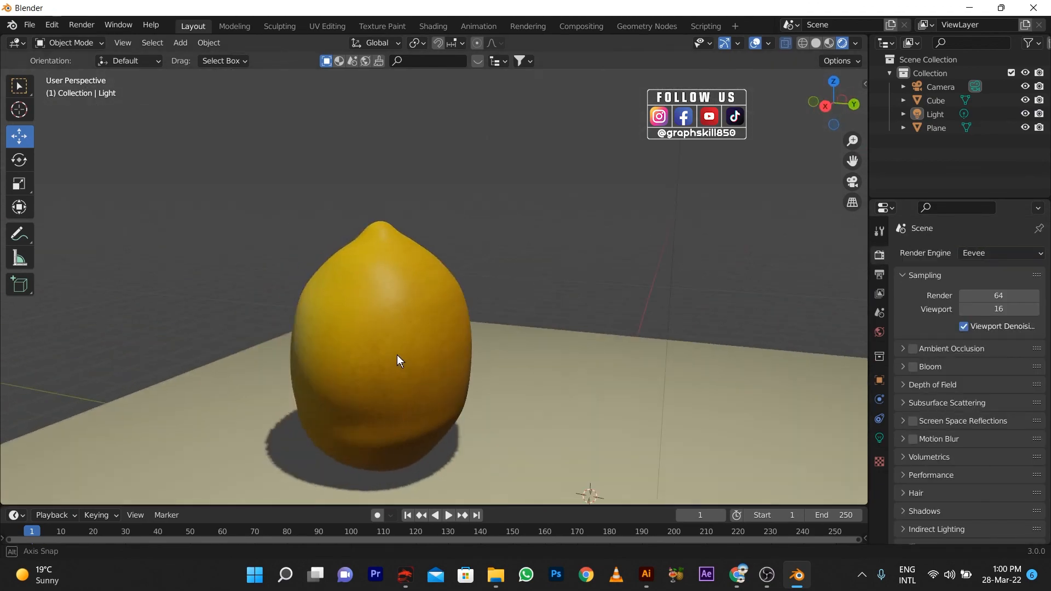